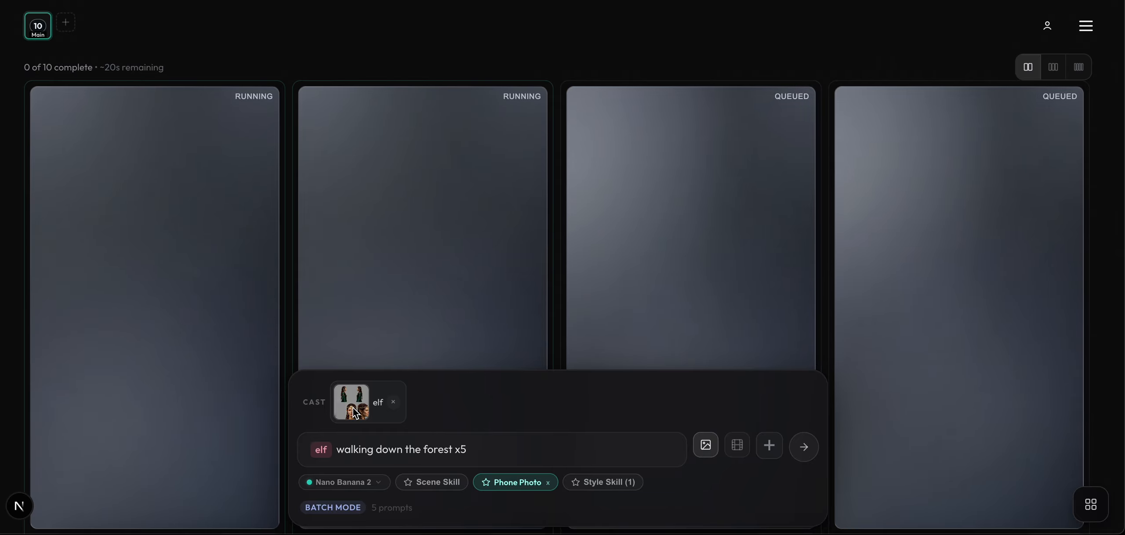
- Show the results in the medium-density grid and enlarge the top-row elf images #3, #7 and #9 for inspection
mouse_move(352, 407)
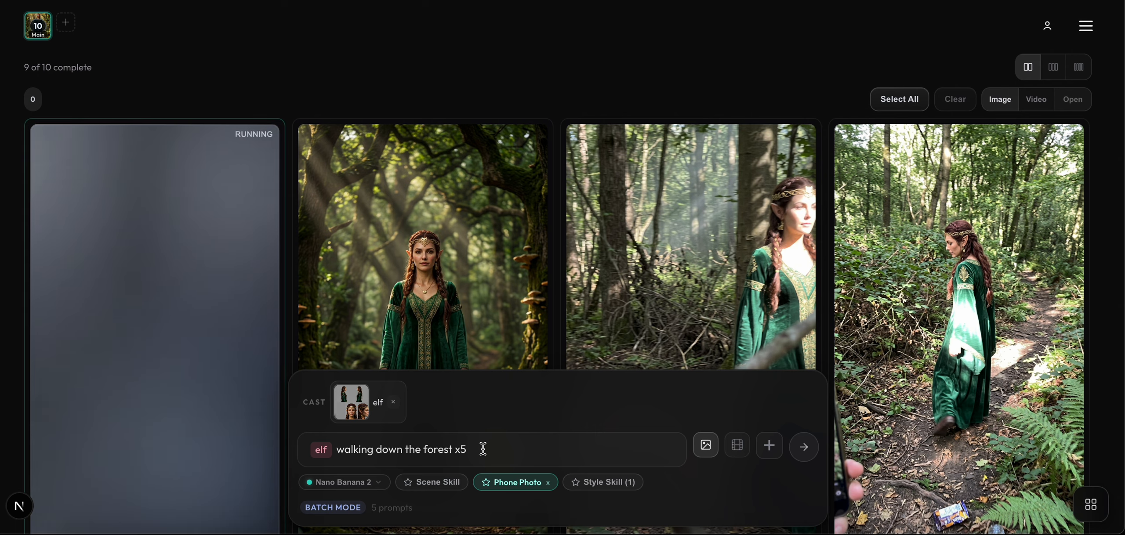
left_click(1053, 68)
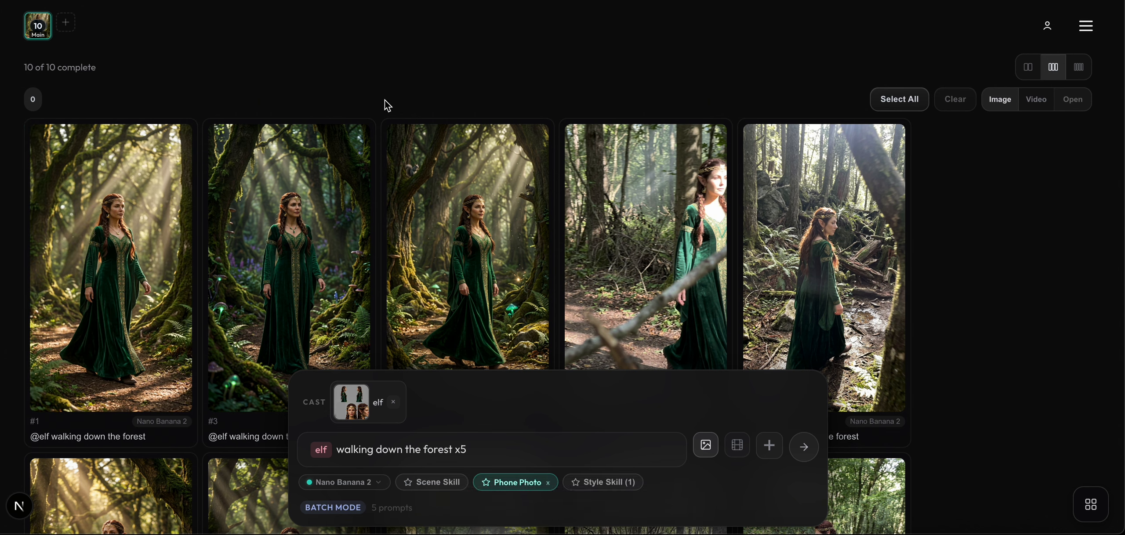
left_click(303, 241)
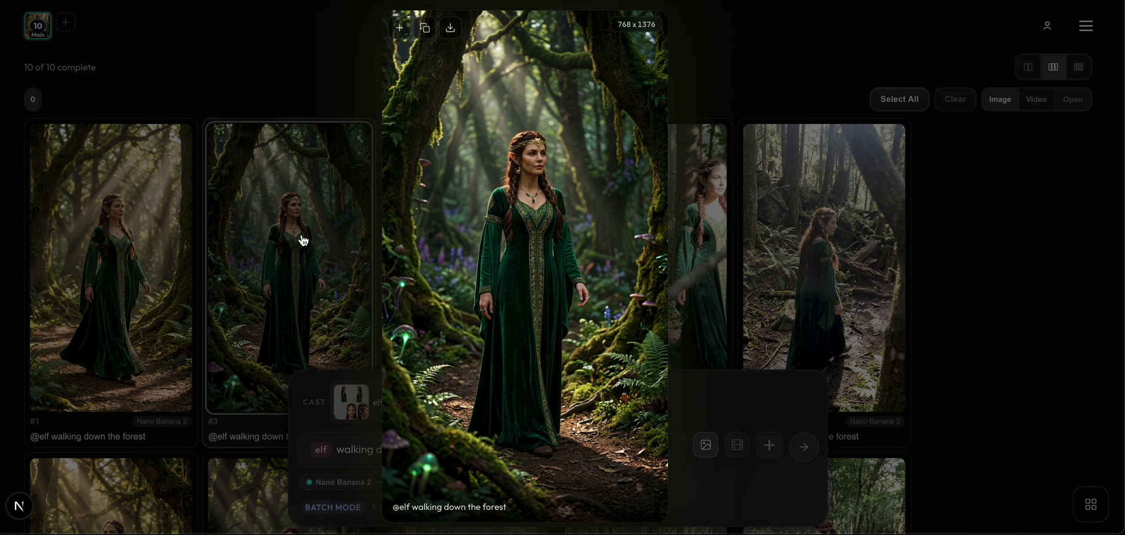
left_click(689, 216)
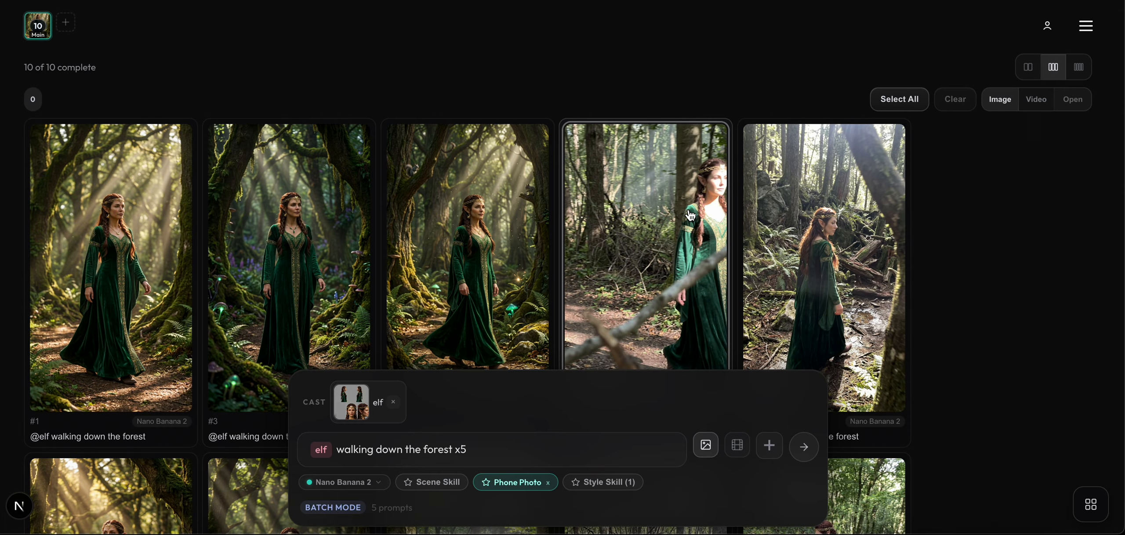
left_click(690, 215)
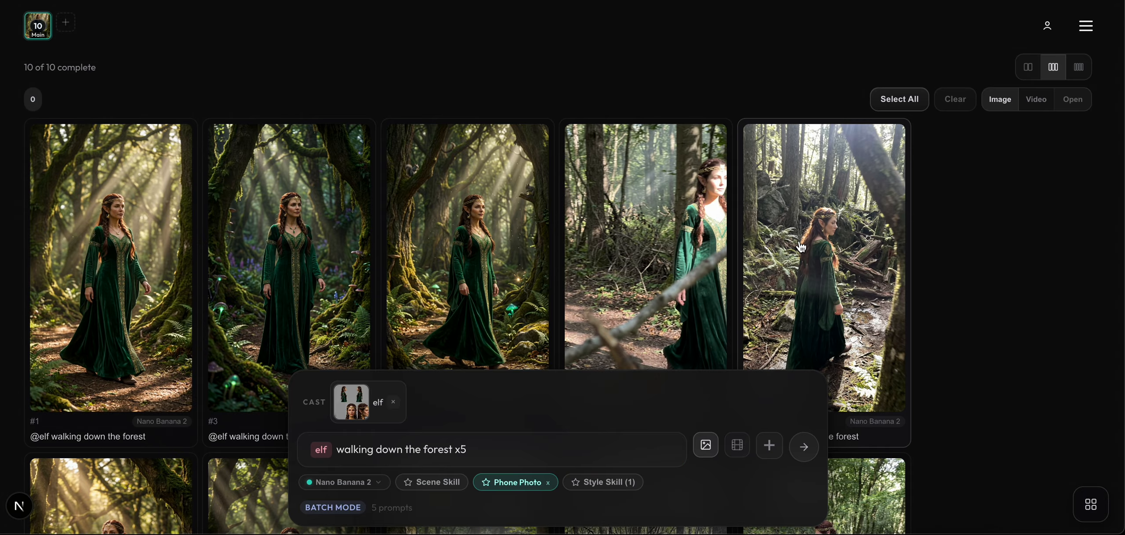
left_click(801, 247)
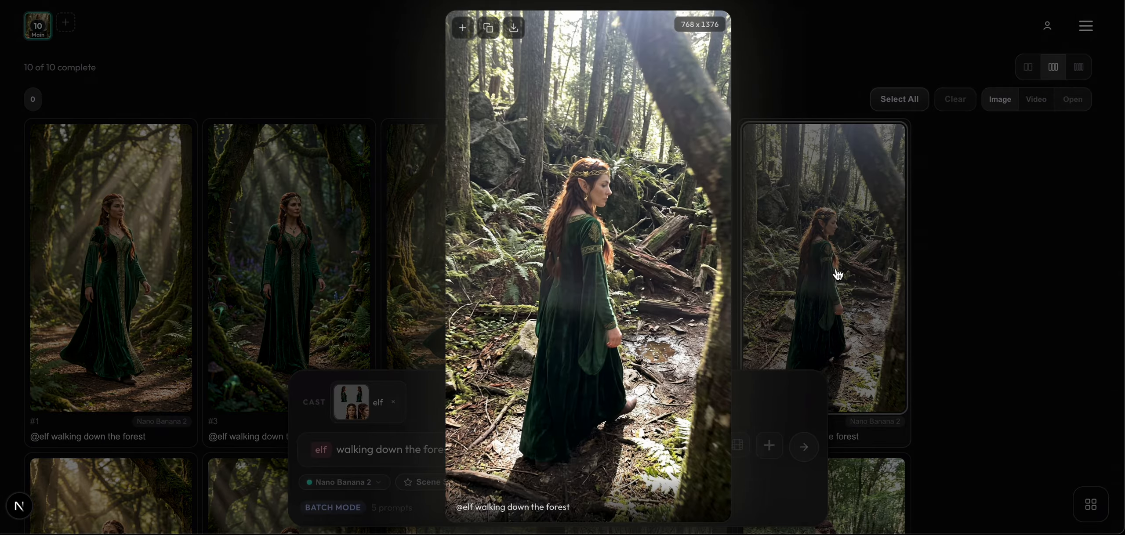
- Enlarge the lower-row images #10 and #8 and compare them with the rest of the forest batch
scroll(838, 276, "down", 10)
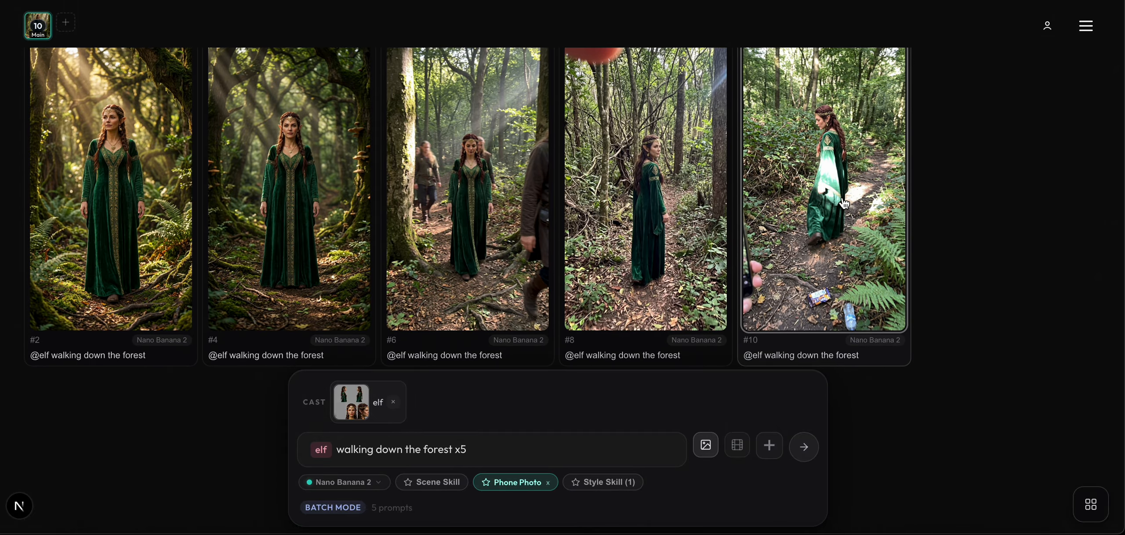
left_click(844, 203)
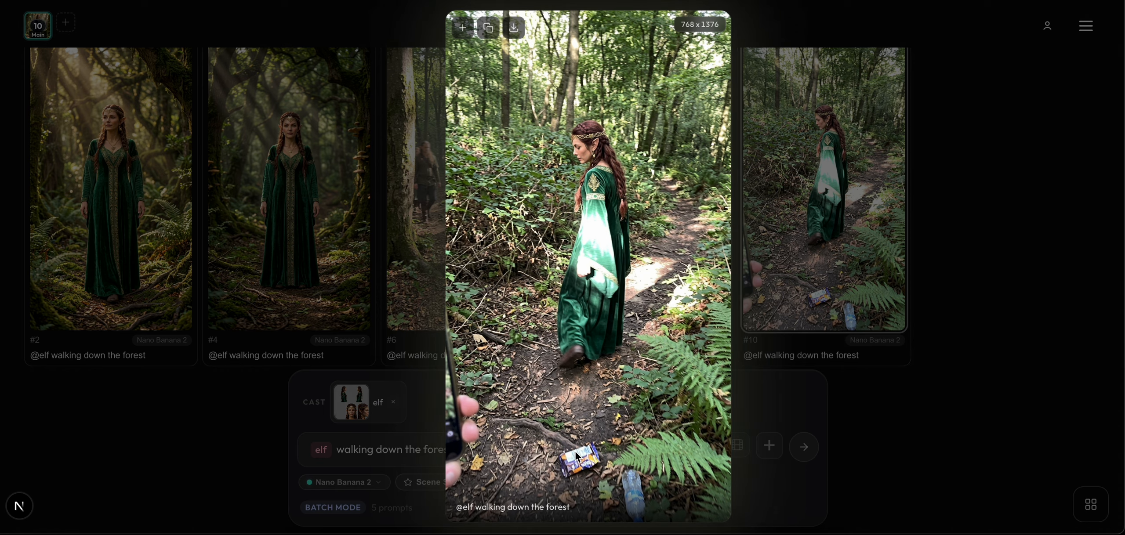
left_click(959, 256)
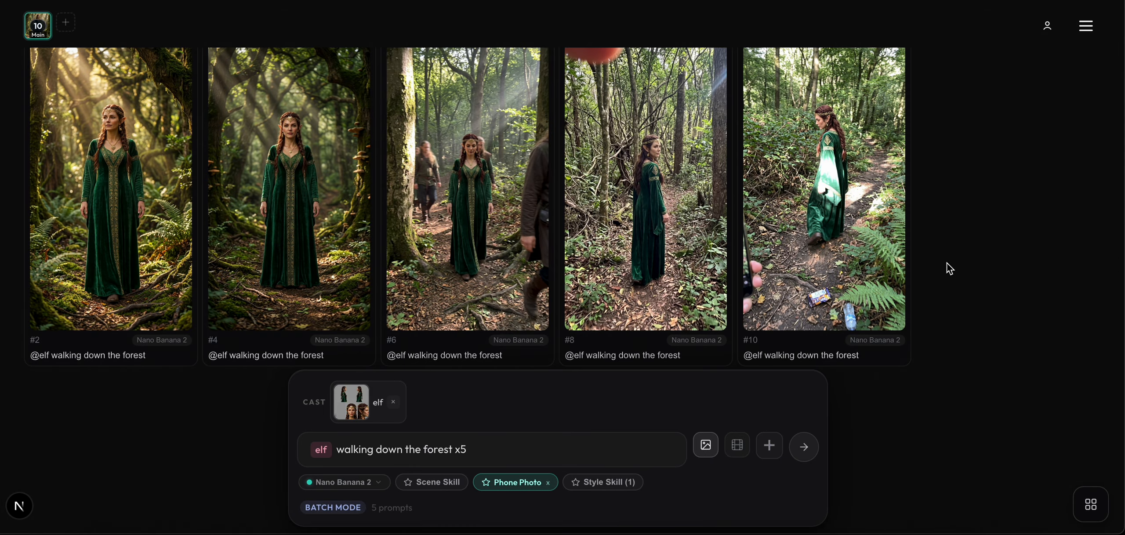
left_click(607, 301)
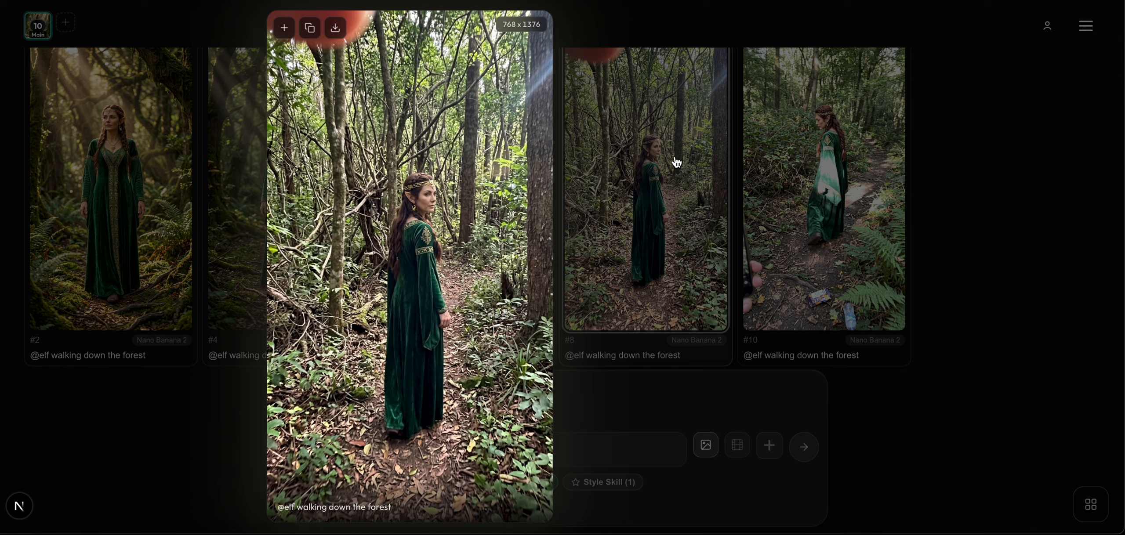
left_click(957, 133)
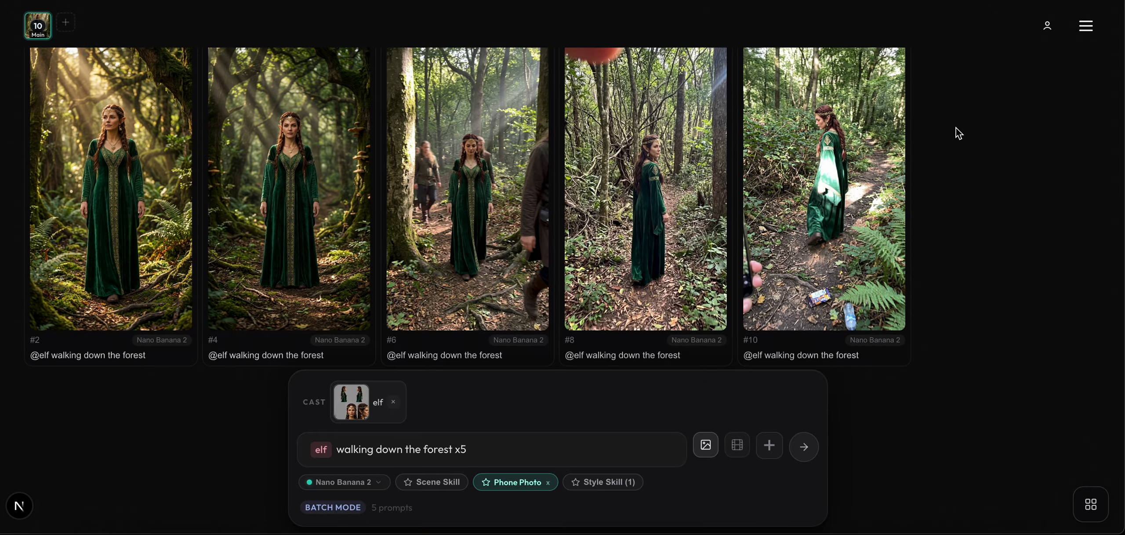
scroll(956, 128, "up", 5)
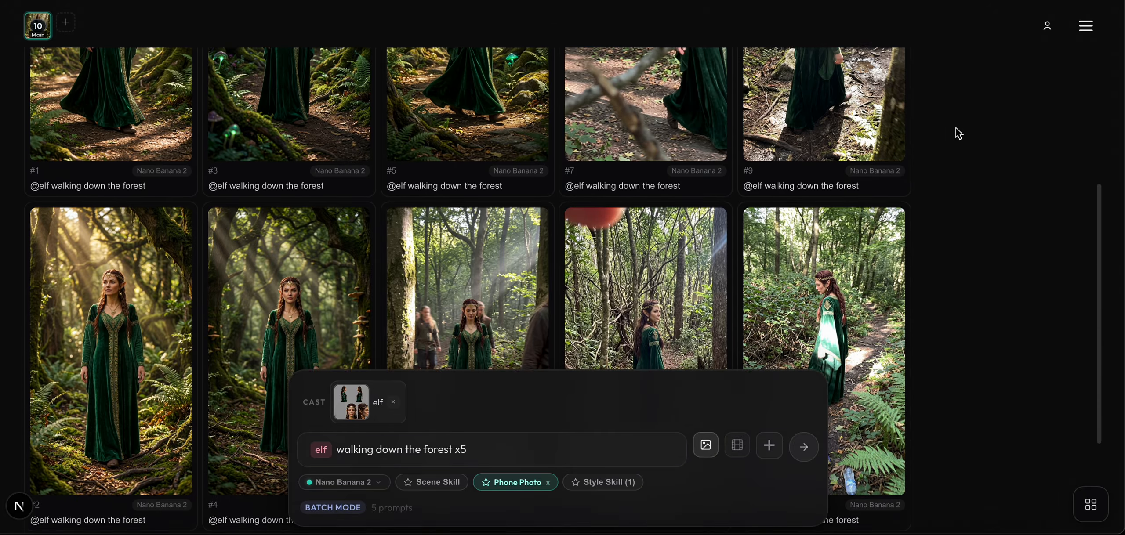
scroll(956, 127, "down", 5)
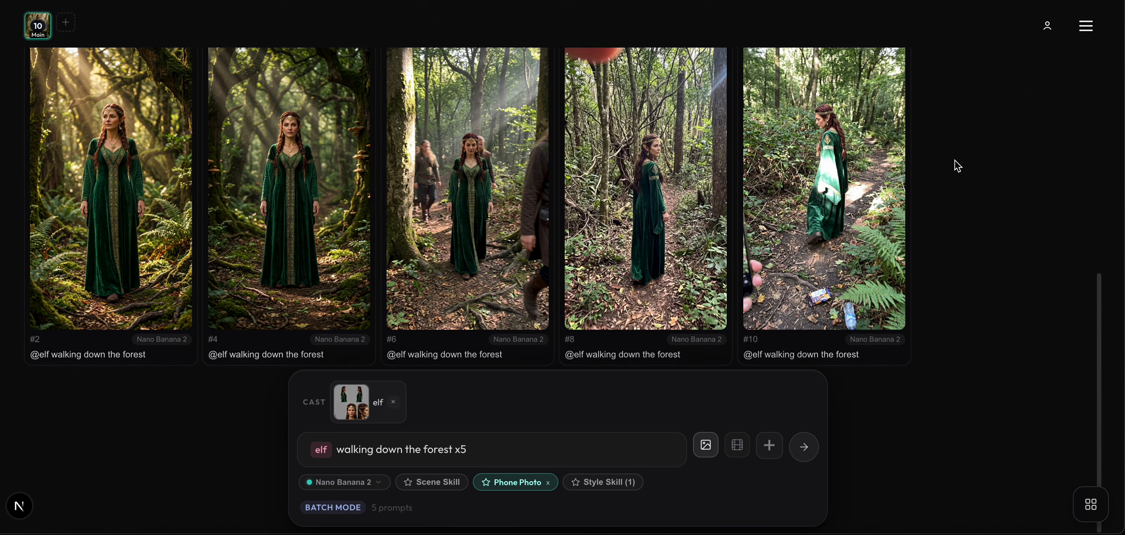
- Use image #8 as the reference in a new tab and apply the Phone Photo style skill there
left_click(672, 211)
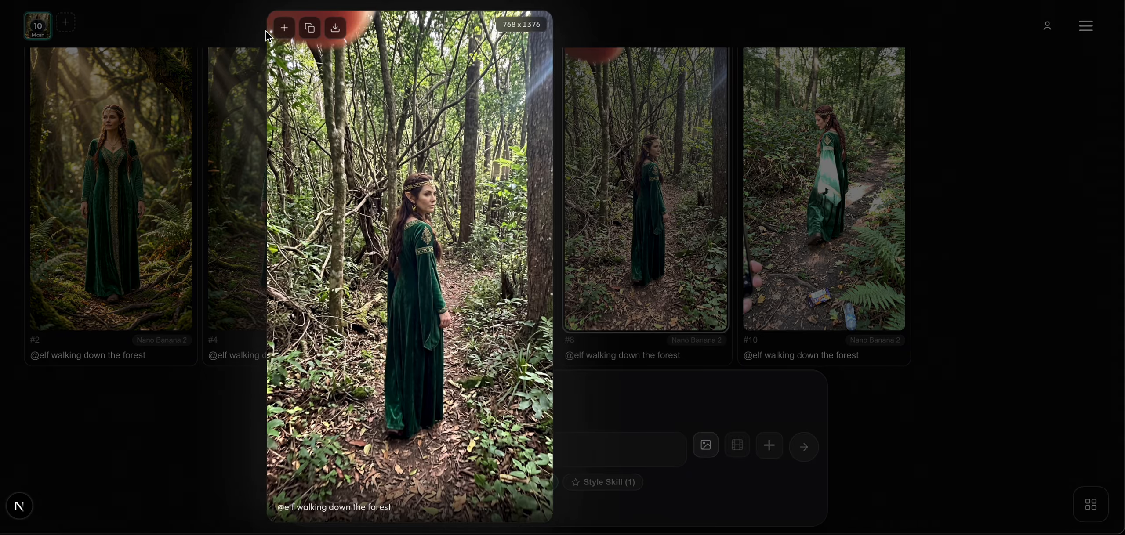
left_click(254, 185)
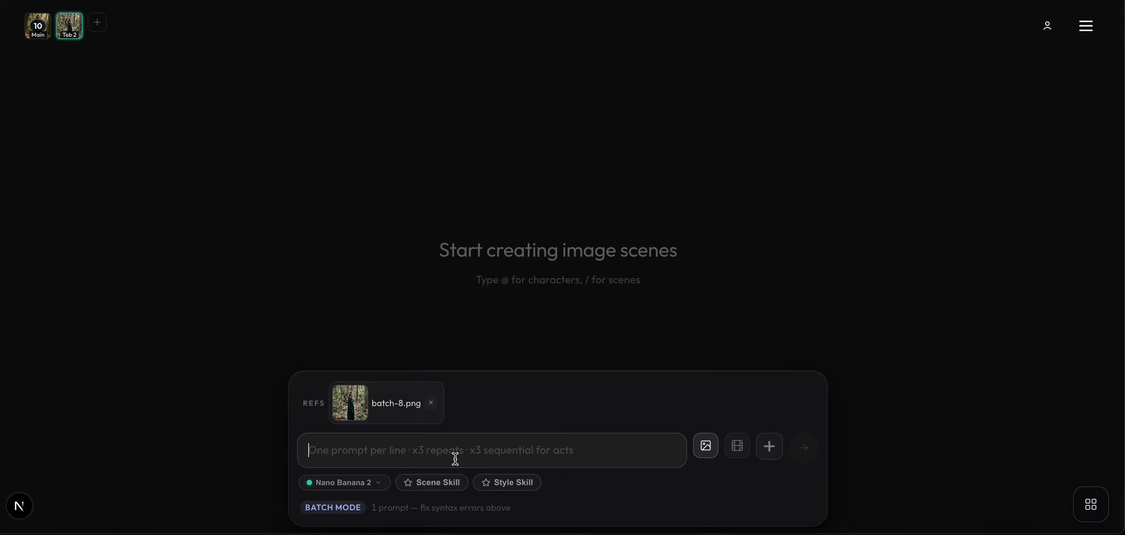
left_click(501, 480)
left_click(525, 408)
- Generate a batch from the reference image with the prompt "diffrent angels x10"
left_click(400, 452)
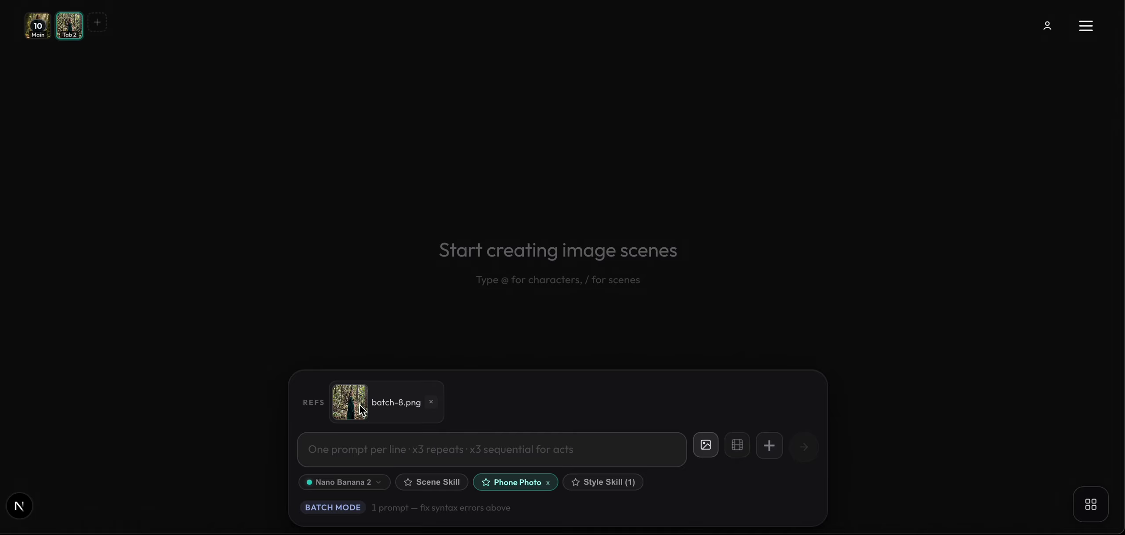
mouse_move(361, 411)
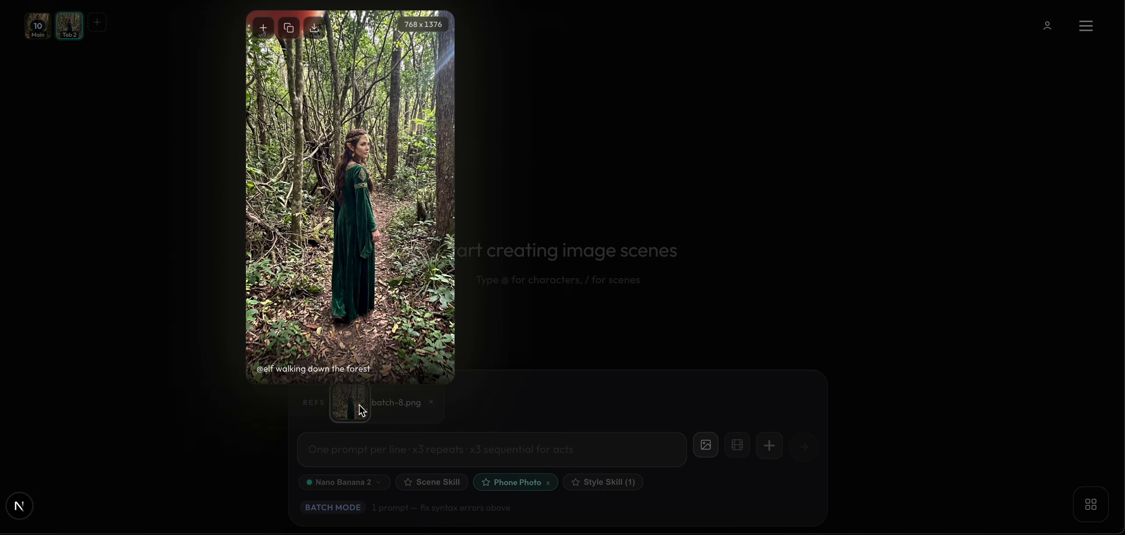
type("diffrent angels x10")
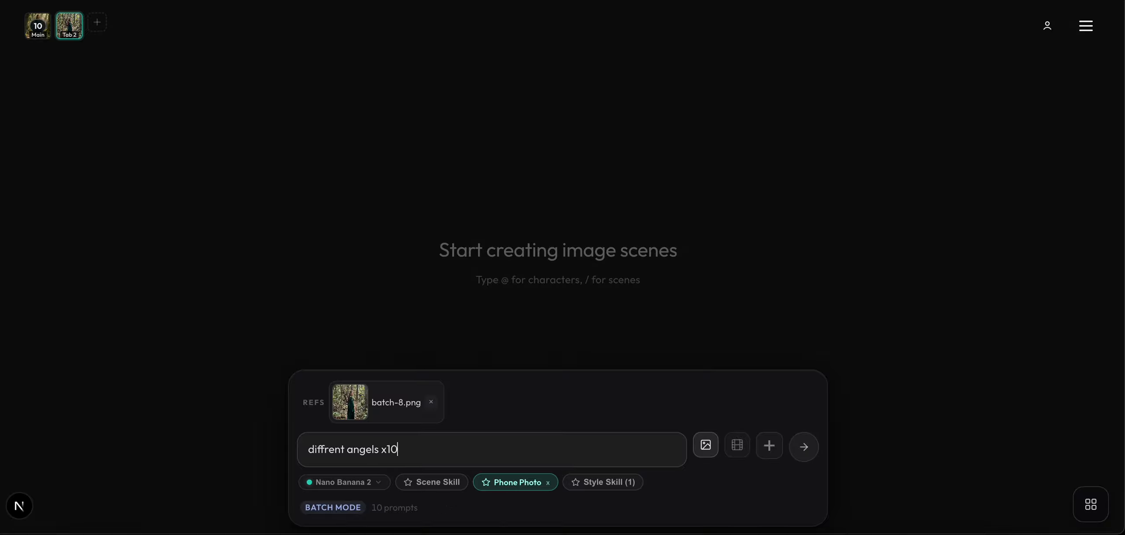
key("Return")
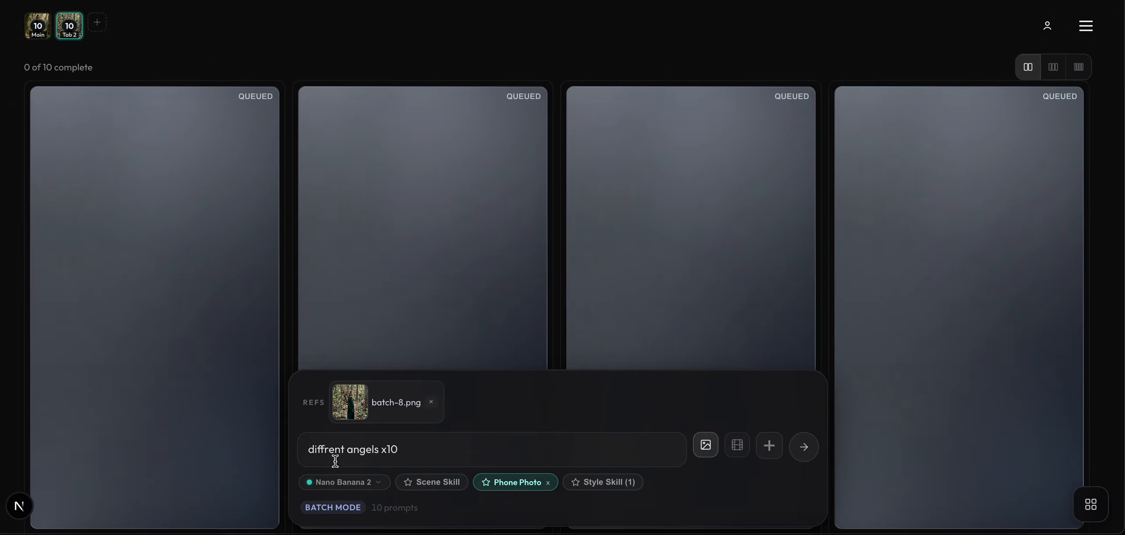
- Add Replicate's Grok Imagine Image as a second model alongside Nano Banana 2 and run the same prompt batch again
left_click(350, 483)
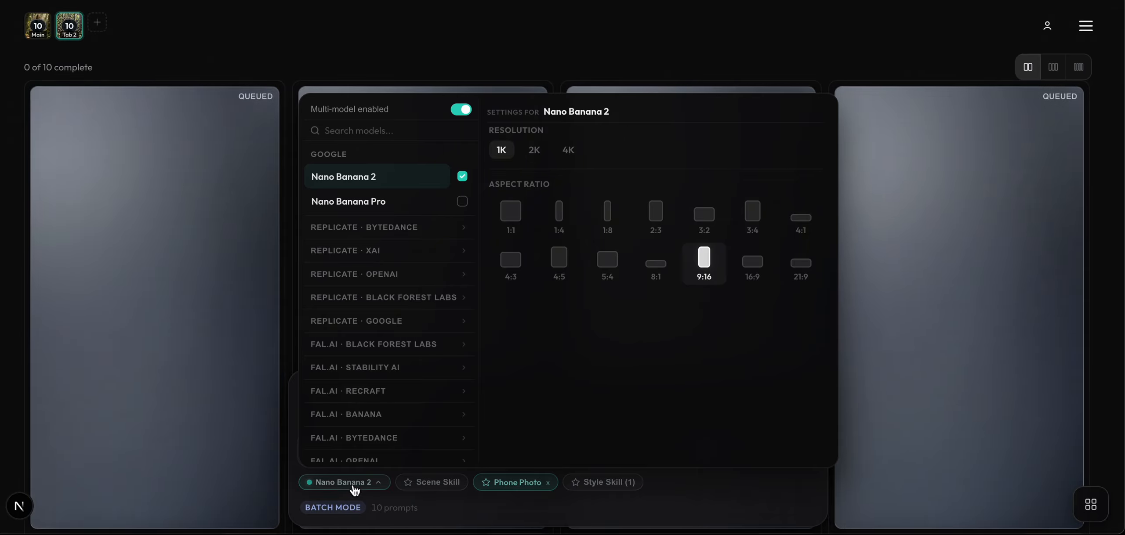
scroll(409, 251, "down", 2)
scroll(413, 254, "up", 2)
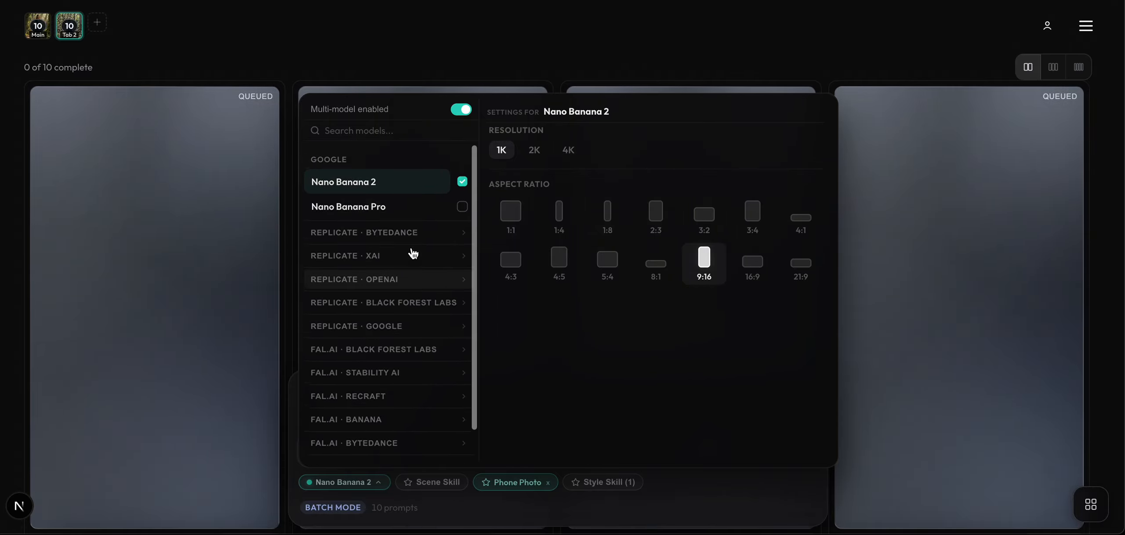
scroll(415, 254, "down", 1)
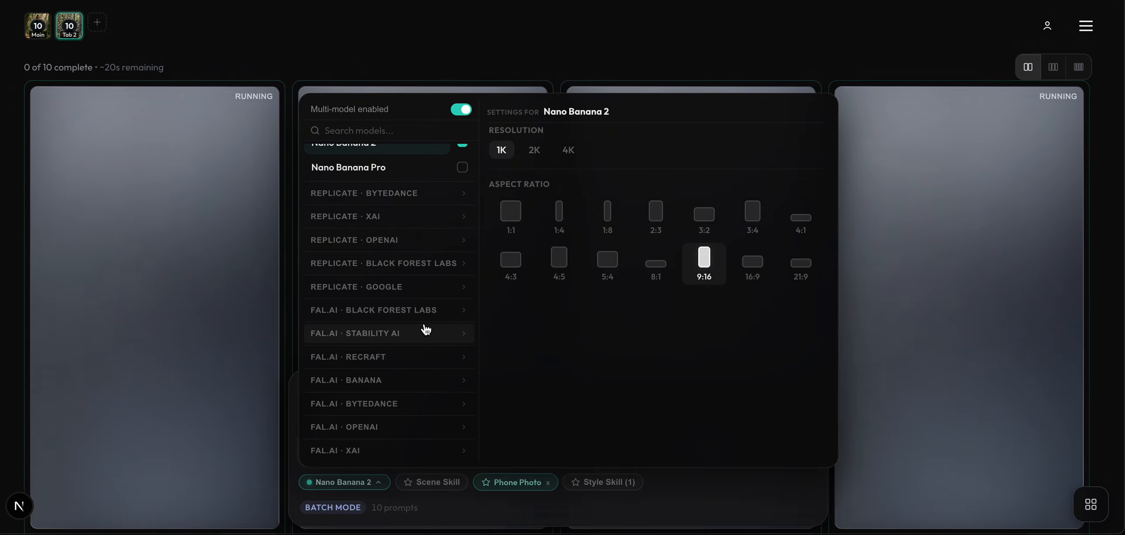
left_click(422, 222)
left_click(422, 241)
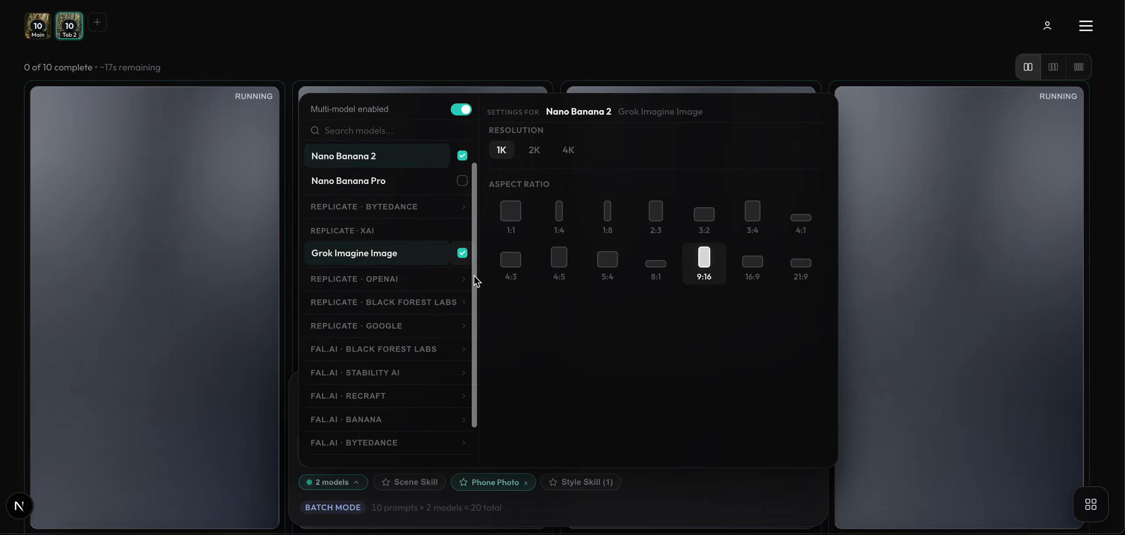
left_click(632, 495)
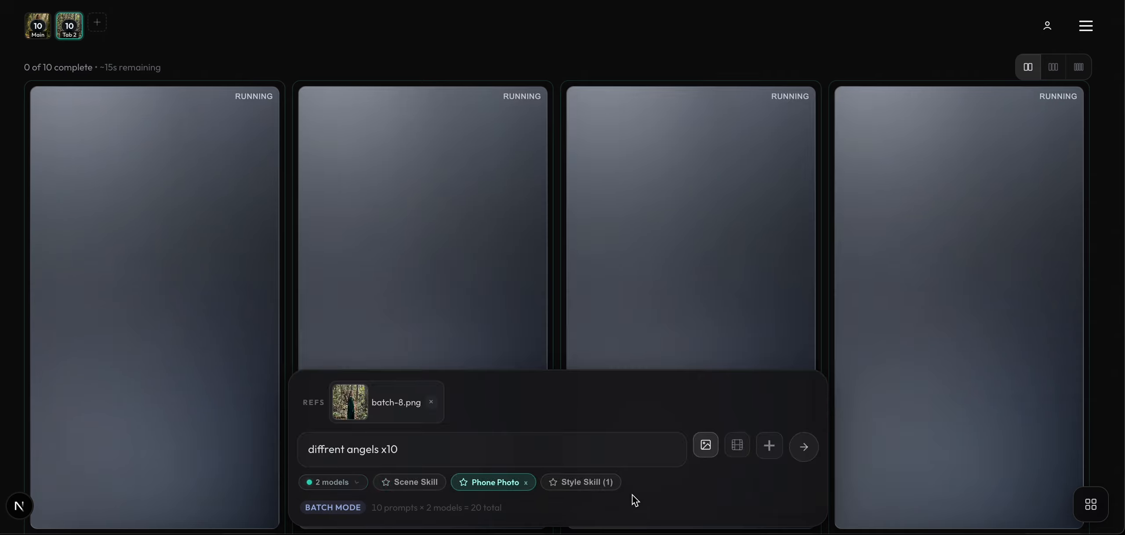
left_click(801, 450)
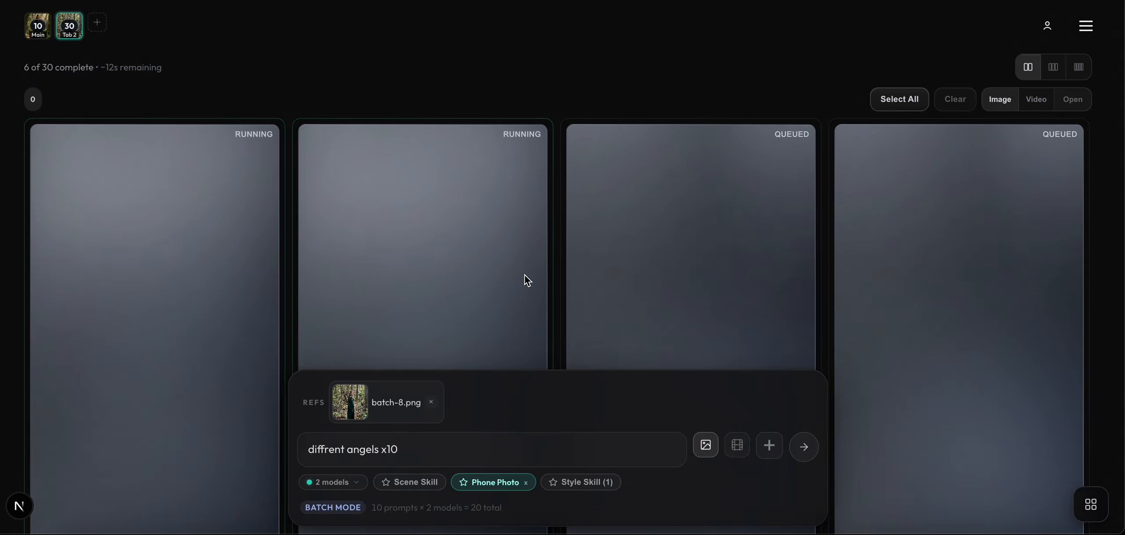
- Show the new batches in the medium-density grid and examine the Nano Banana 2 and Grok Imagine Image results
left_click(1053, 67)
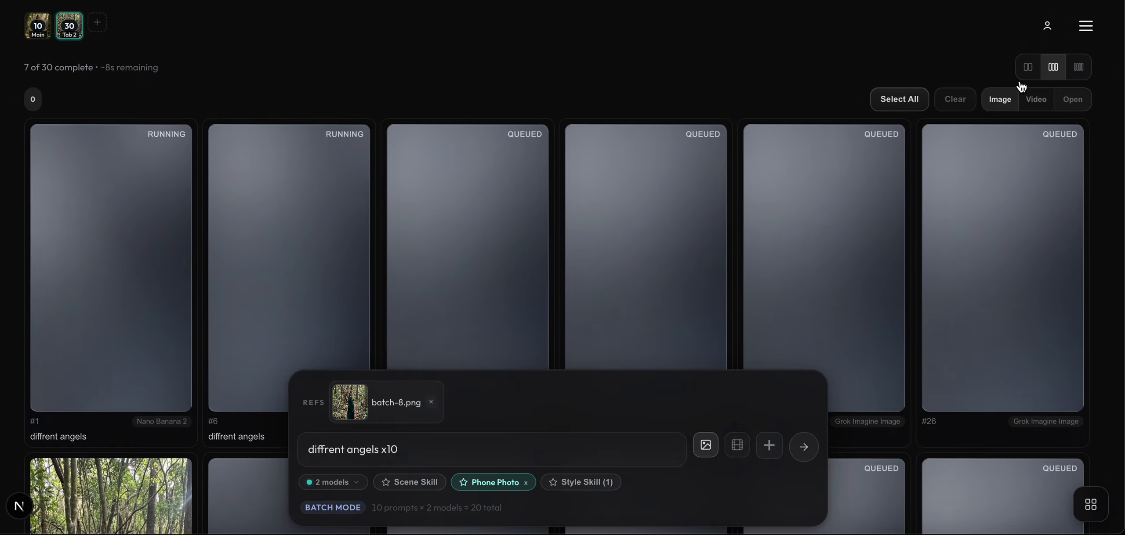
scroll(539, 241, "down", 7)
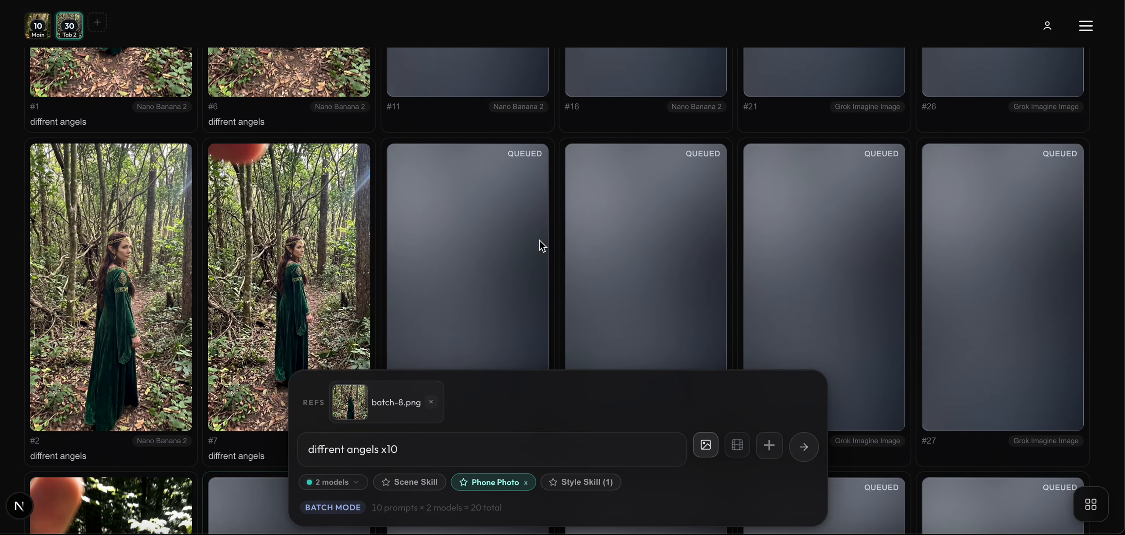
scroll(540, 241, "up", 7)
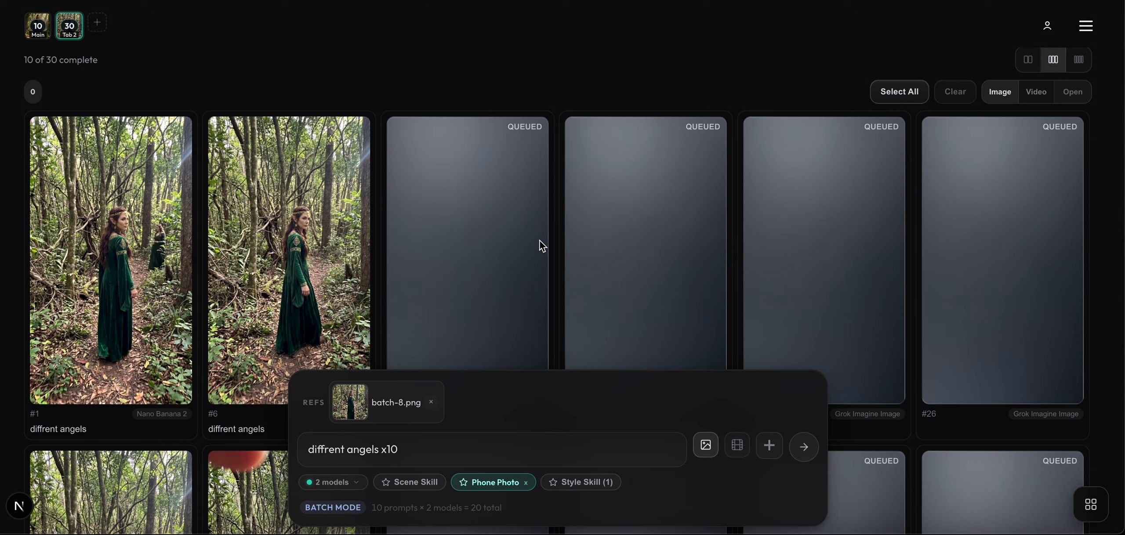
scroll(543, 244, "down", 4)
scroll(542, 243, "down", 11)
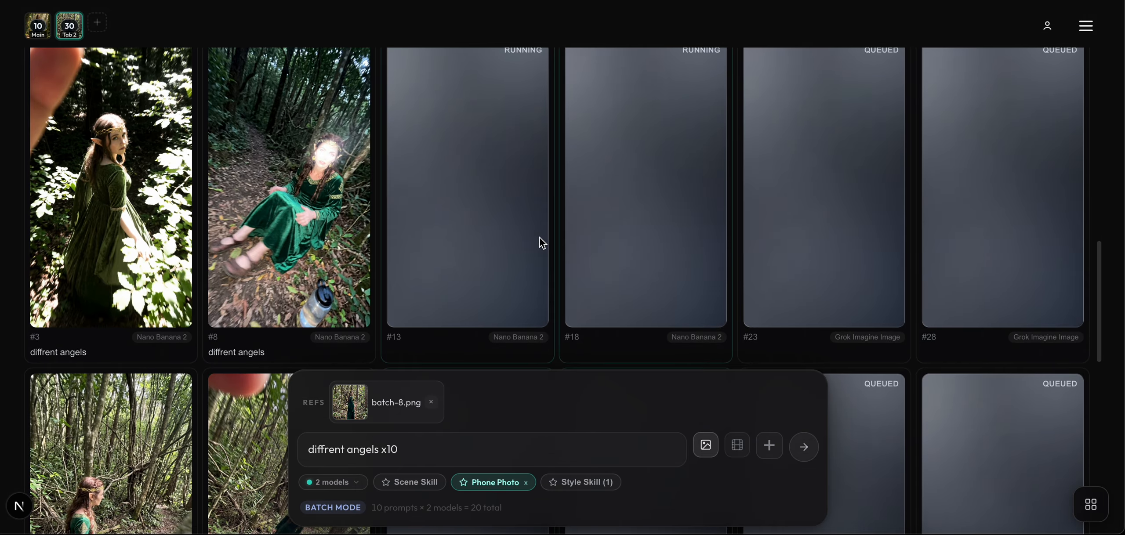
scroll(541, 241, "down", 10)
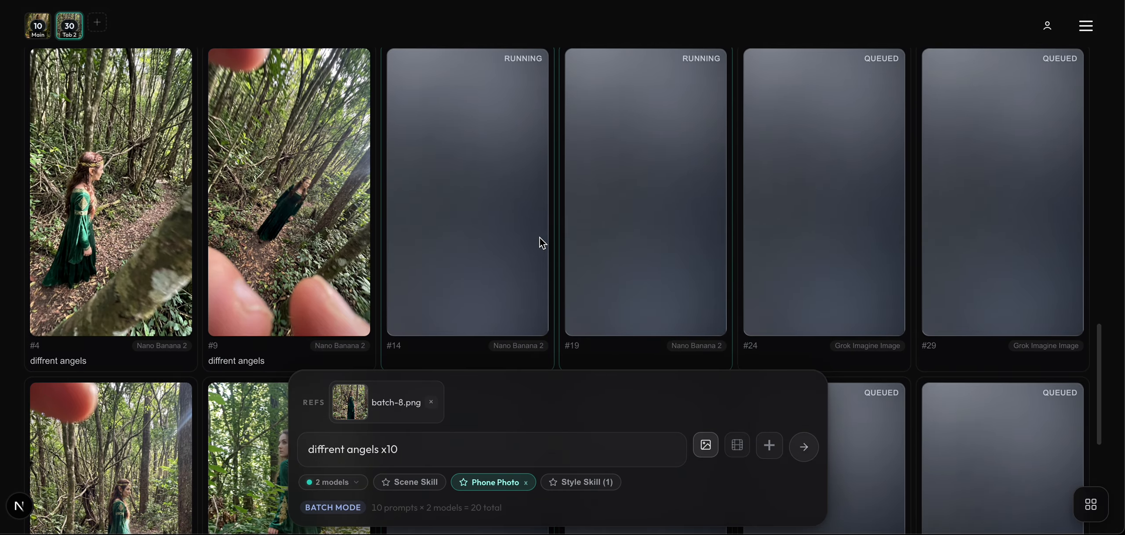
scroll(540, 238, "down", 3)
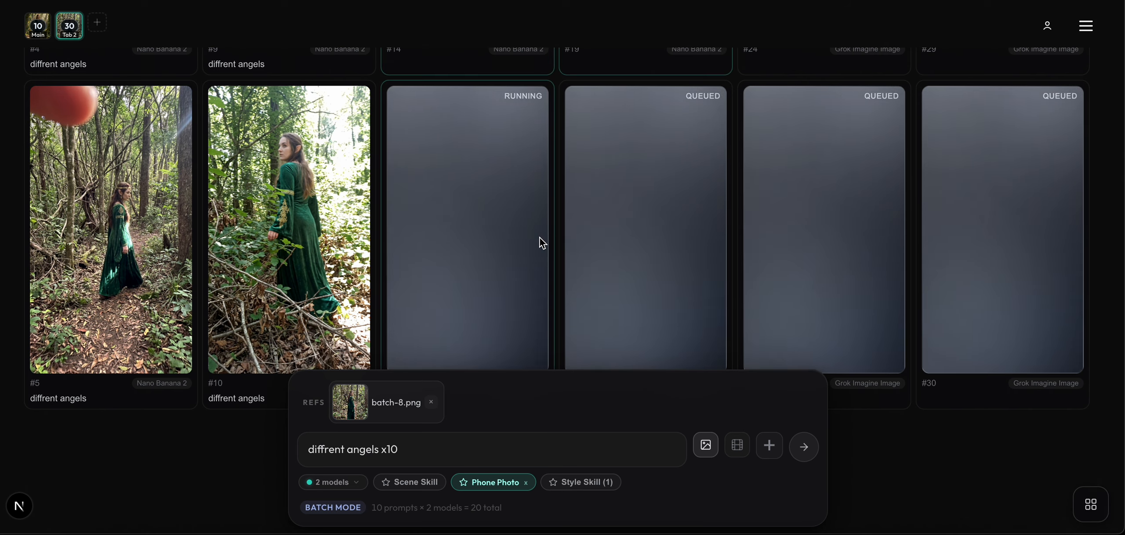
scroll(540, 238, "up", 10)
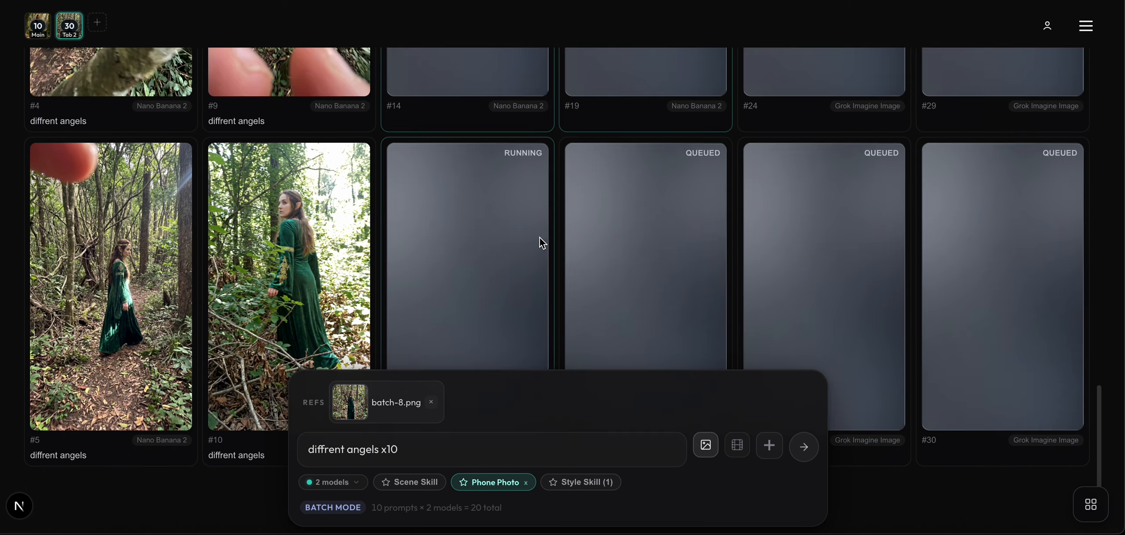
scroll(540, 238, "up", 3)
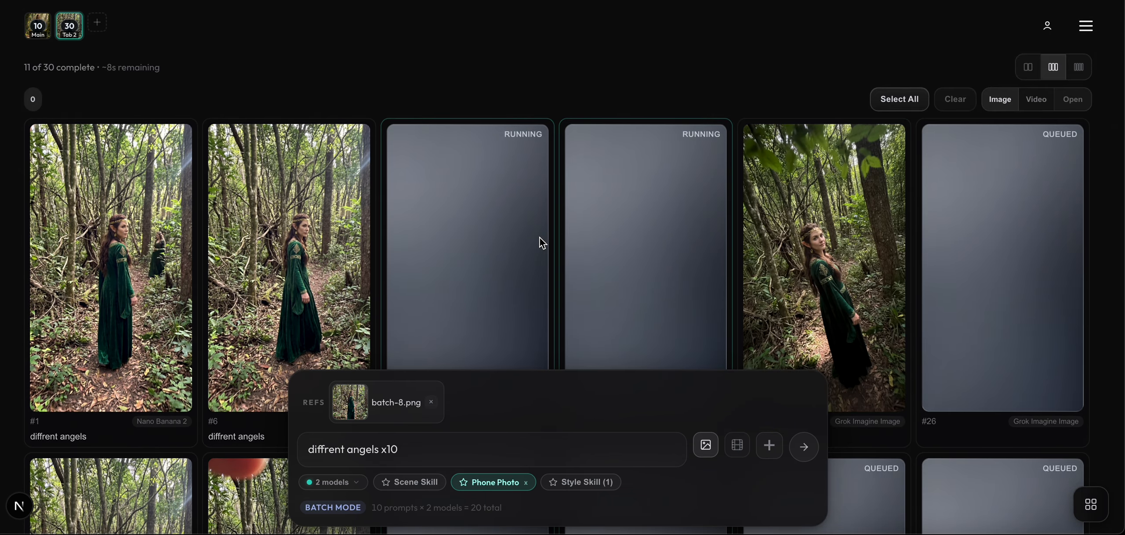
scroll(540, 238, "down", 2)
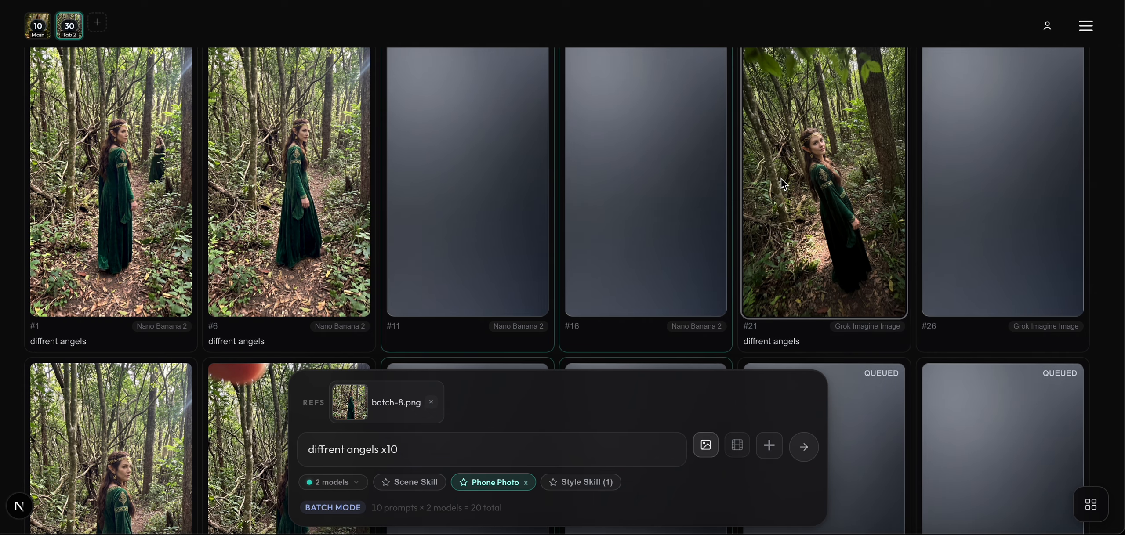
mouse_move(783, 185)
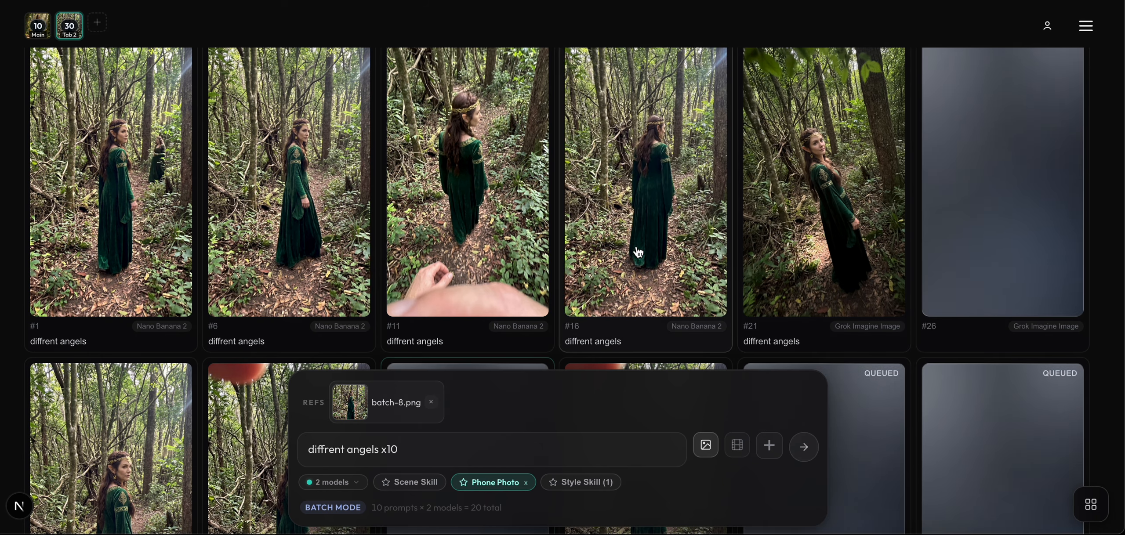
- Examine the remaining Nano Banana 2 and Grok Imagine Image results across the grid, including an enlarged view of image #3
scroll(638, 251, "down", 5)
scroll(638, 251, "down", 5)
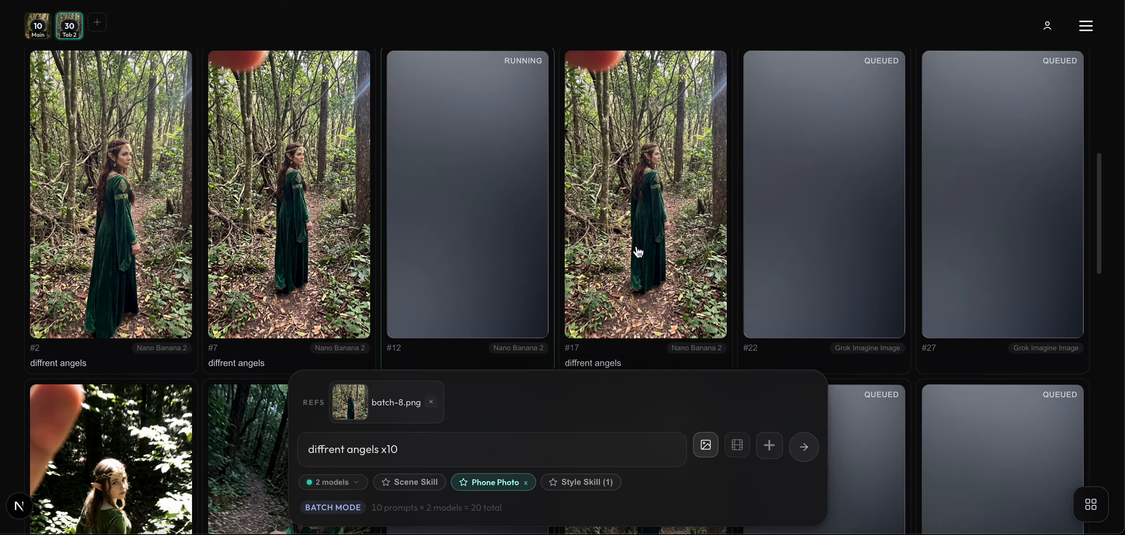
scroll(639, 252, "down", 5)
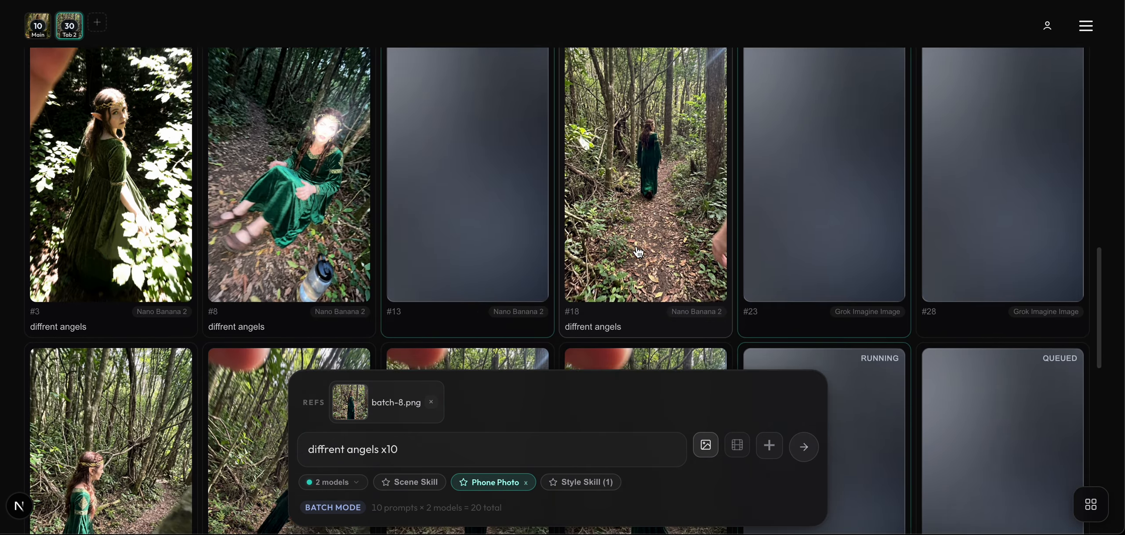
scroll(638, 252, "up", 2)
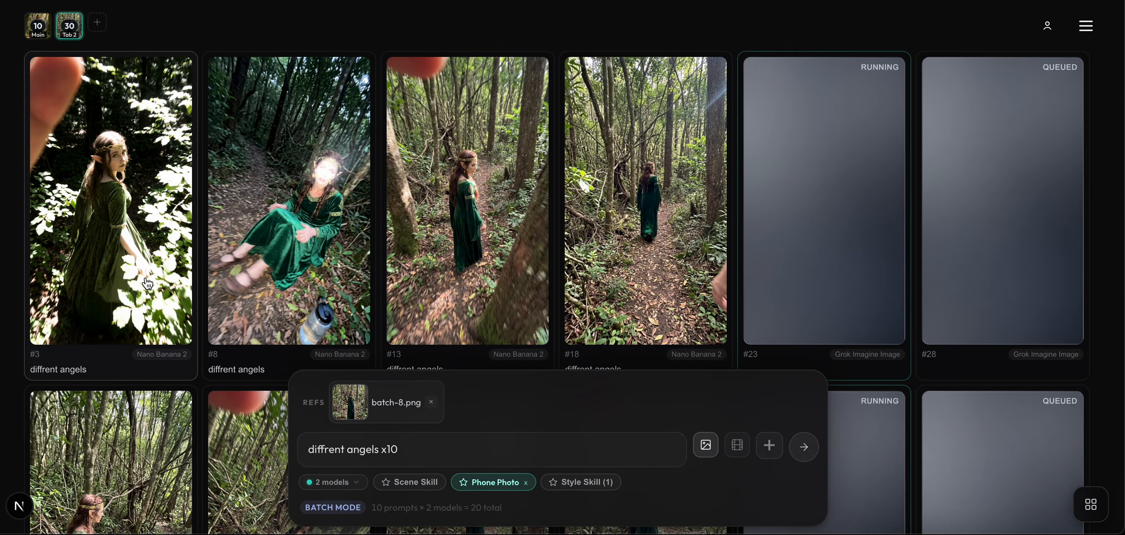
mouse_move(147, 283)
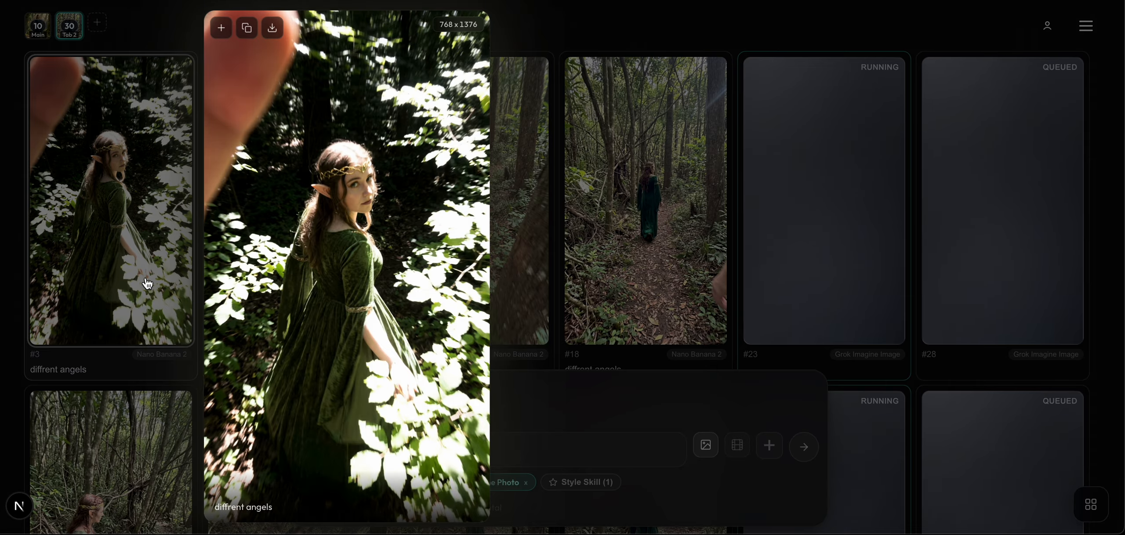
scroll(643, 230, "down", 5)
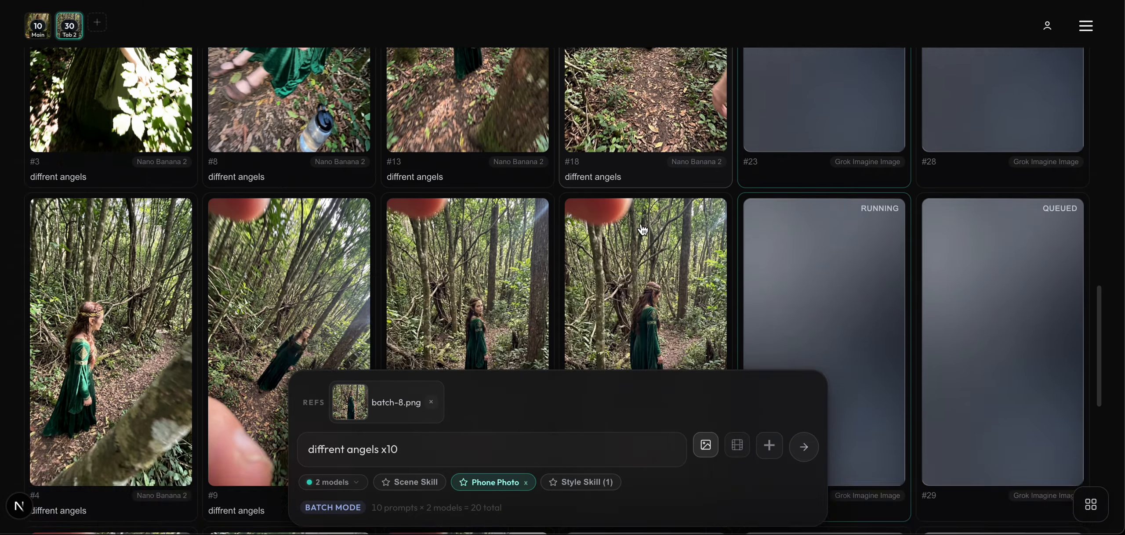
scroll(641, 229, "down", 5)
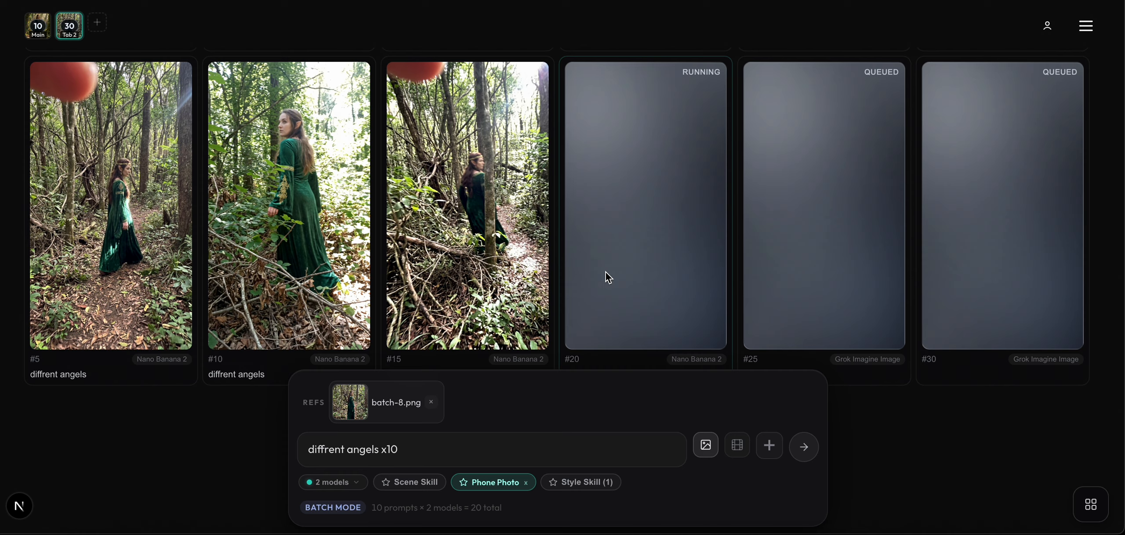
scroll(606, 272, "up", 5)
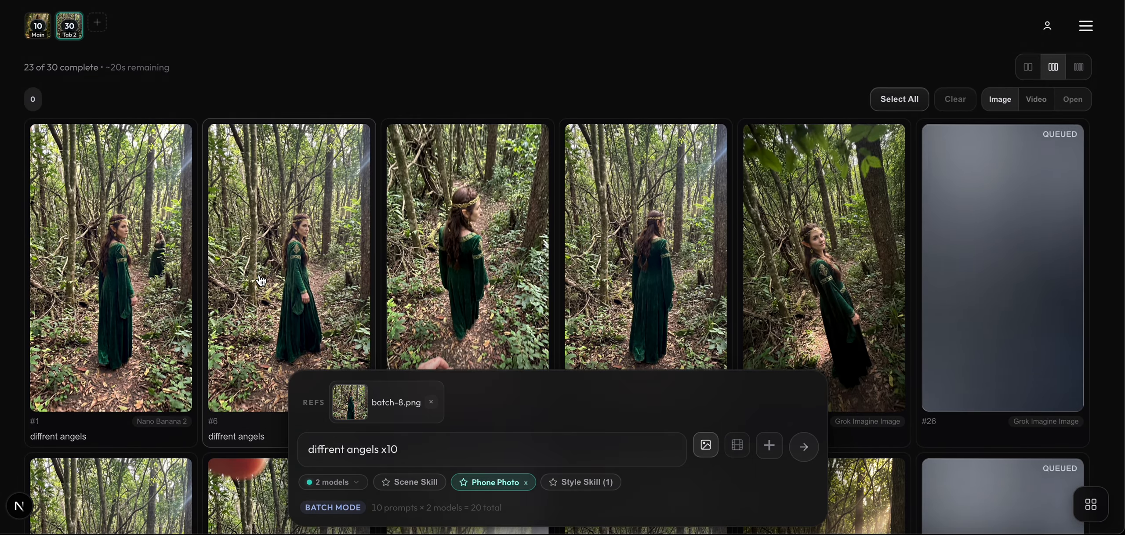
- Use image #6 as the reference in a new tab and set that tab to video generation
scroll(260, 277, "down", 2)
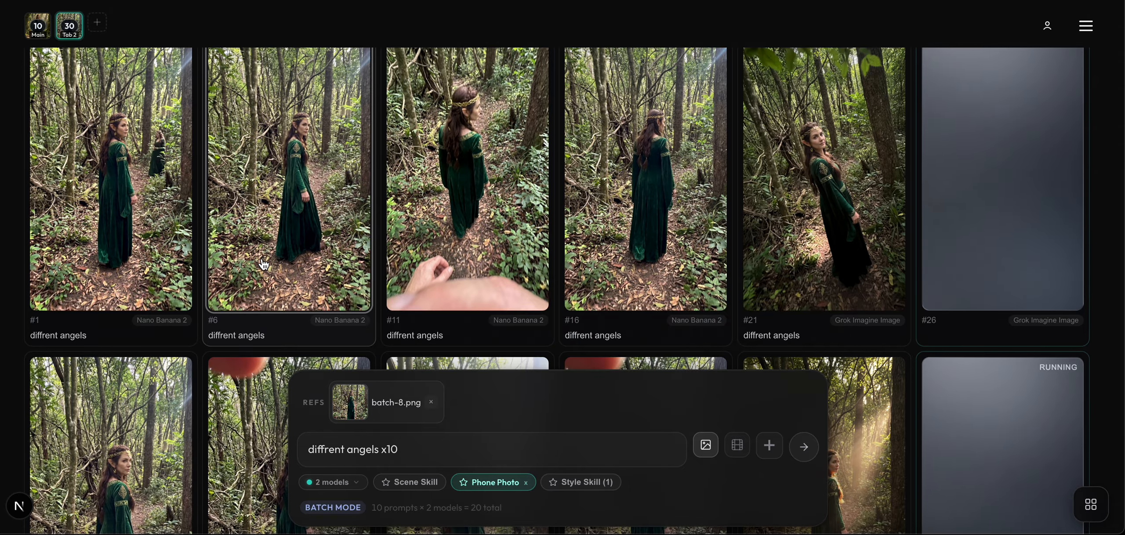
mouse_move(263, 265)
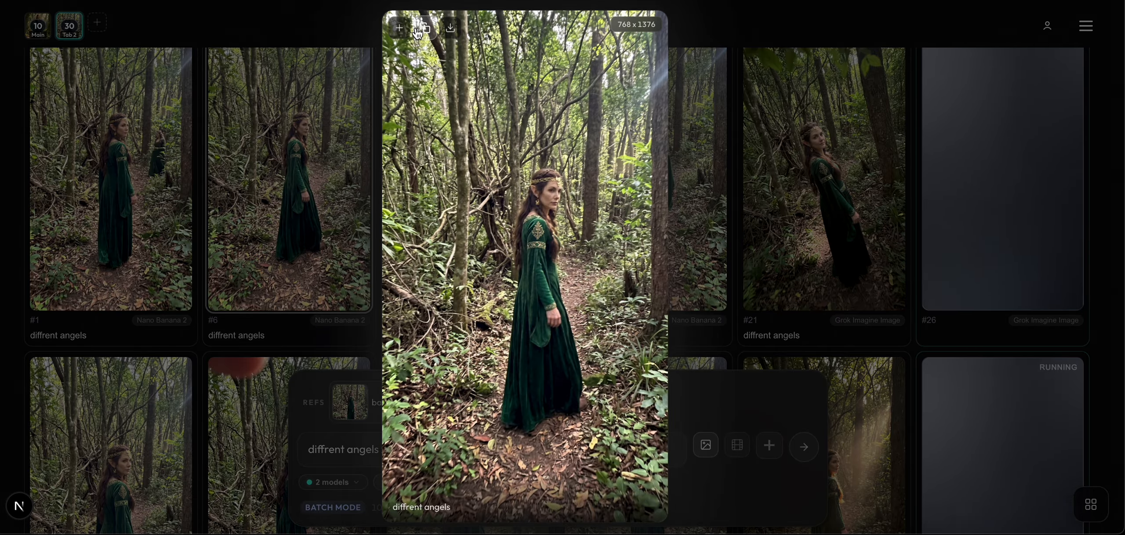
left_click(399, 28)
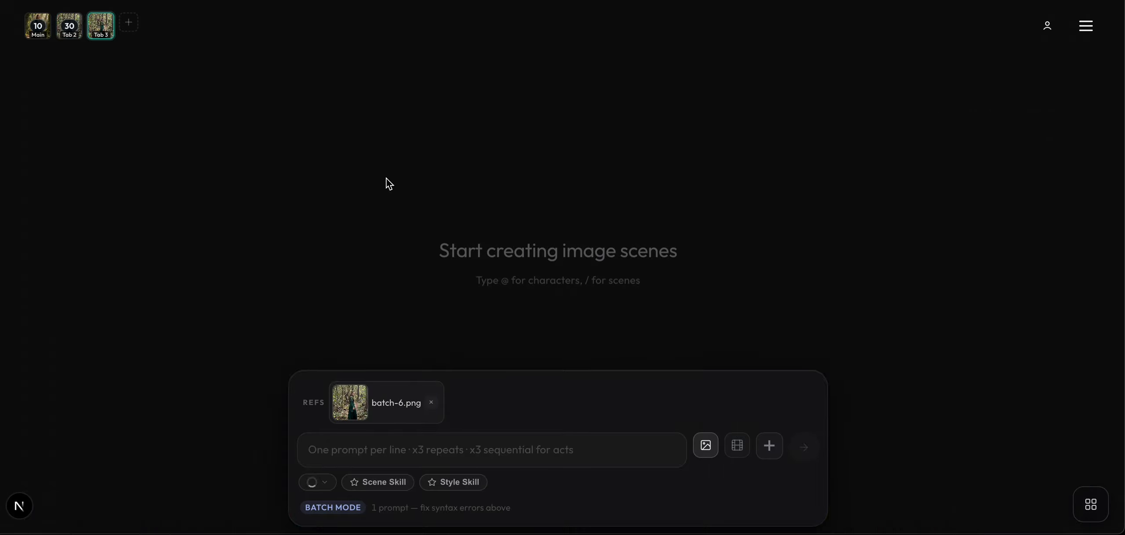
left_click(737, 446)
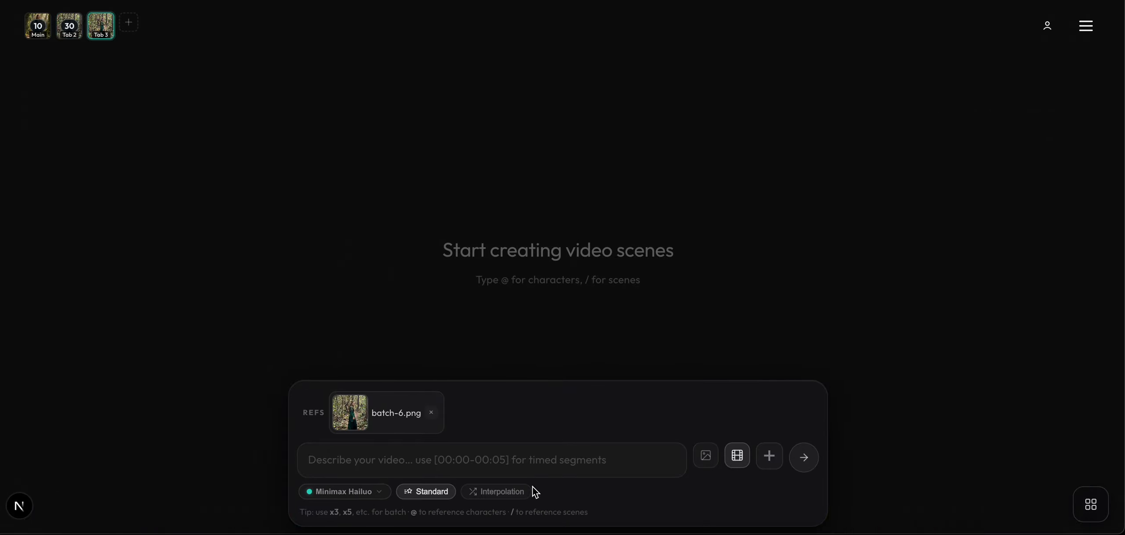
- Find Veo in the video model list and choose Google's Veo 3.1 instead of Minimax Hailuo
left_click(509, 462)
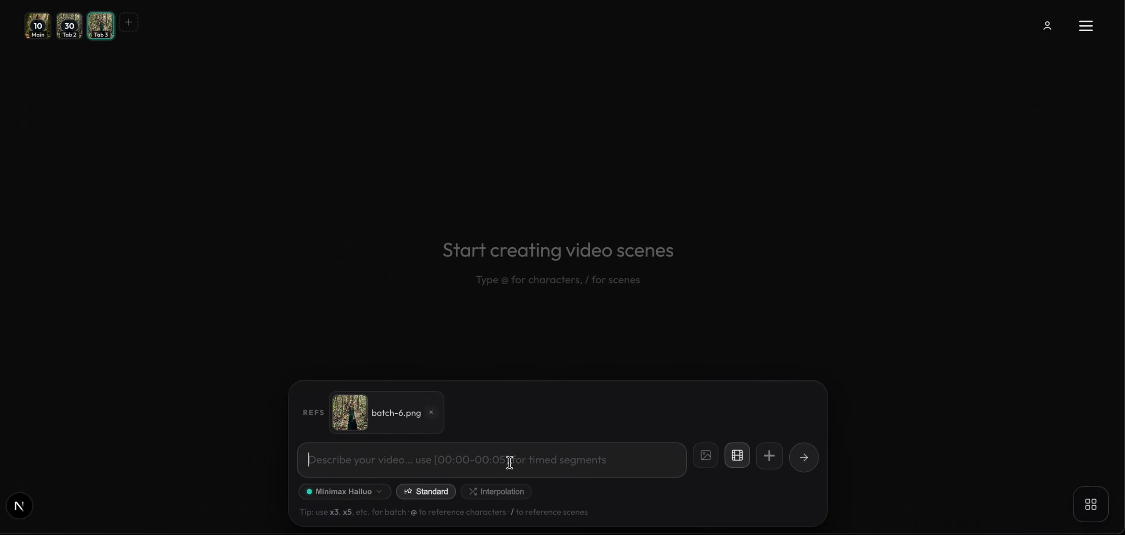
left_click(368, 493)
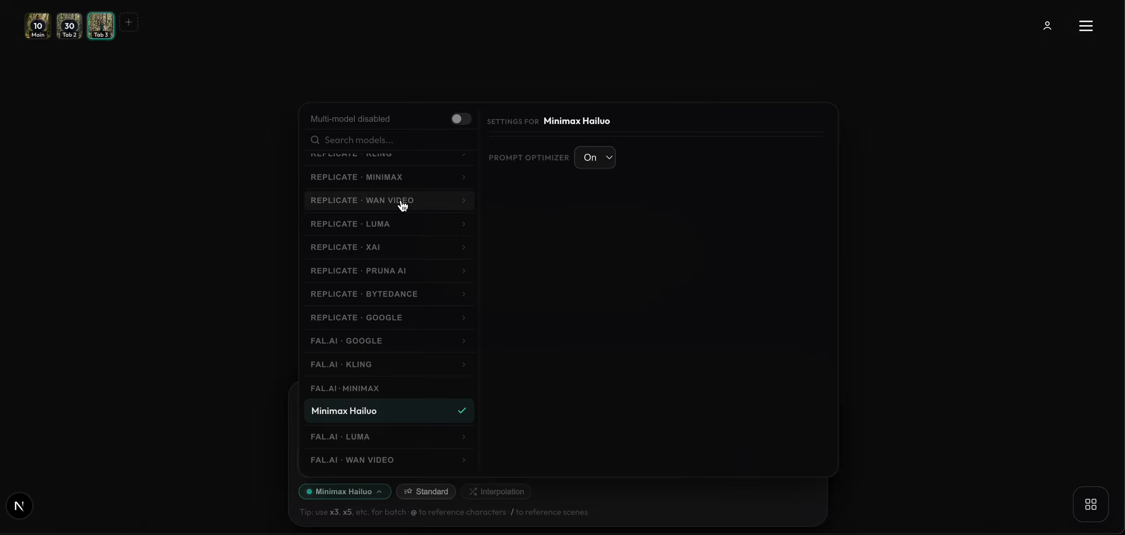
type("ve")
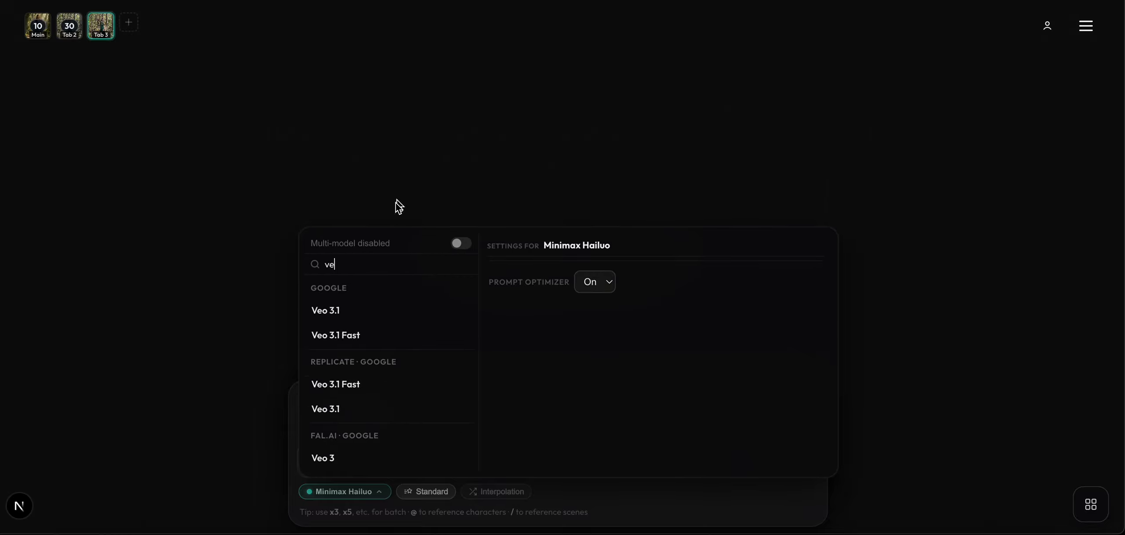
left_click(370, 311)
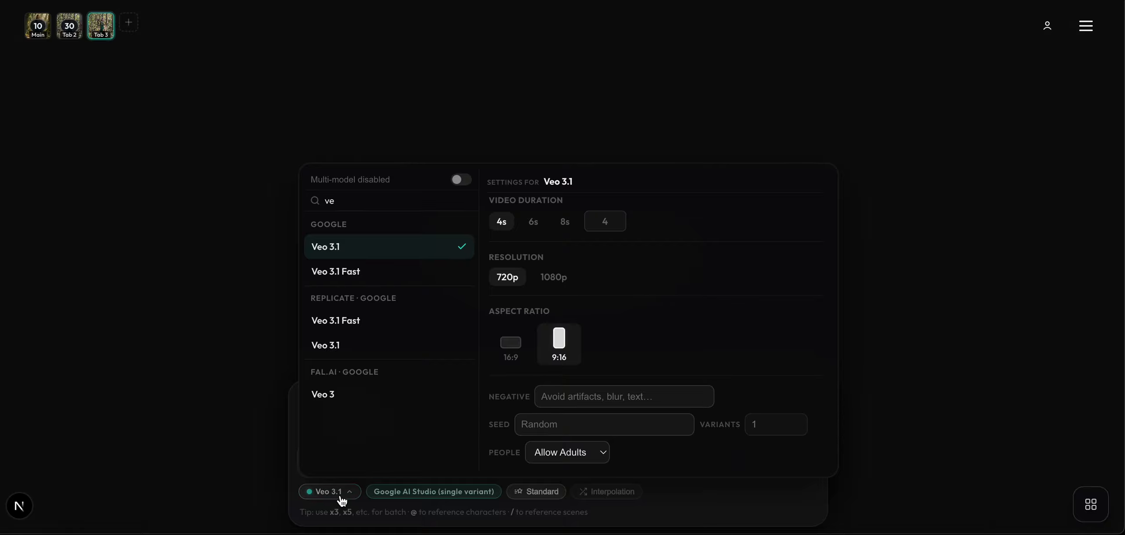
- Enable multi-model selection, search for "grok" and select Grok Imagine Video
left_click(463, 180)
double_click(381, 198)
type("grok")
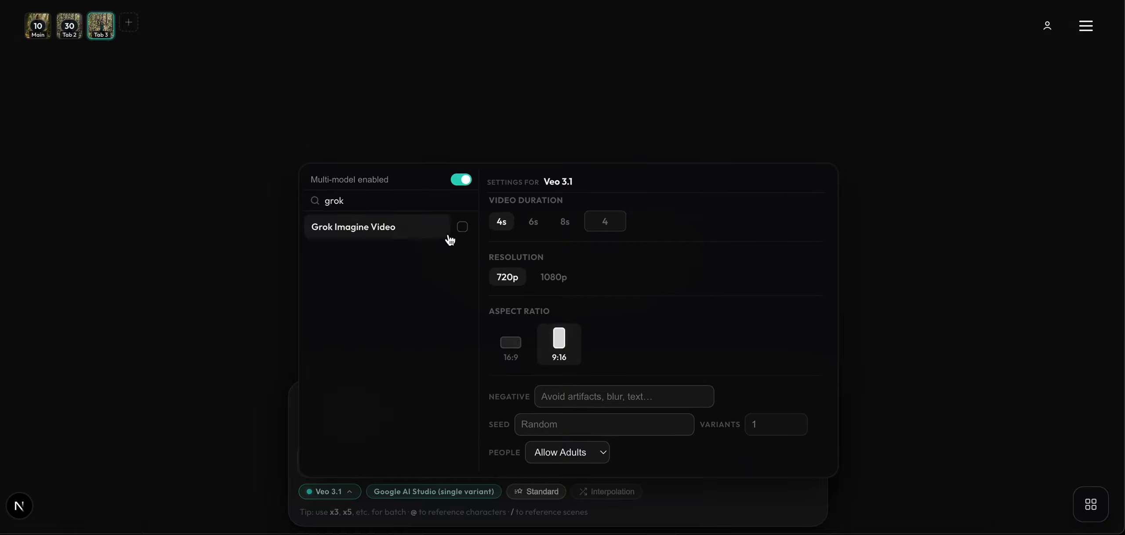
left_click(461, 228)
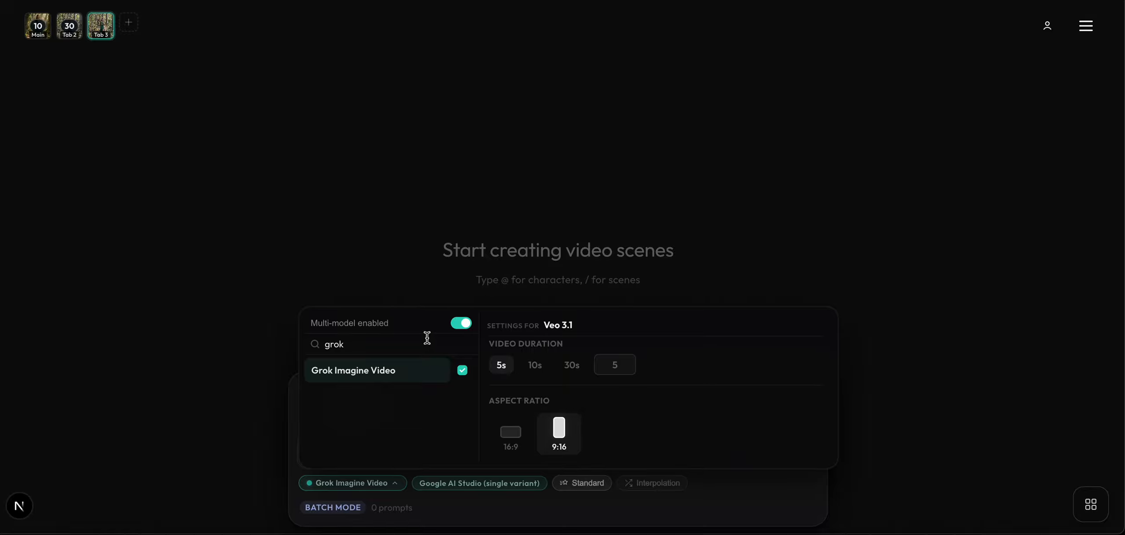
- Check the Veo entries in the model list, and try deselecting and reselecting Grok Imagine Video to pair it with Veo 3.1
double_click(409, 339)
type("g")
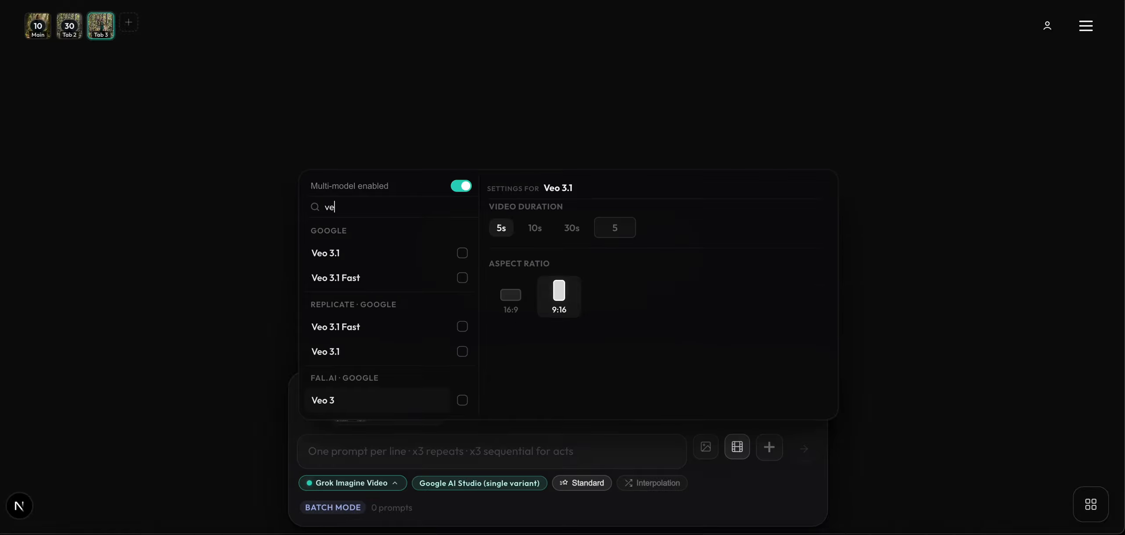
type("r")
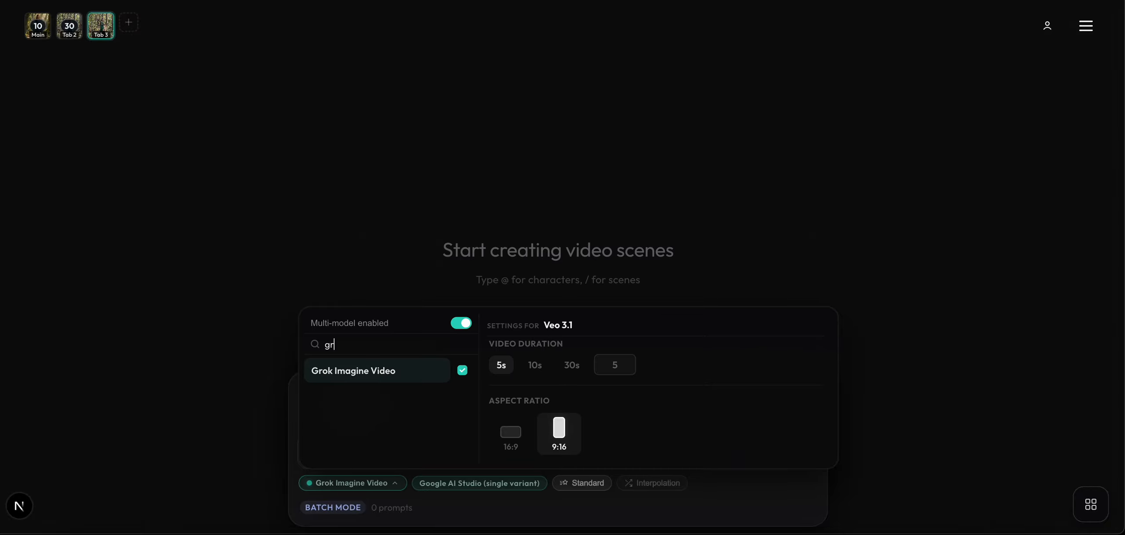
left_click(462, 371)
left_click(462, 226)
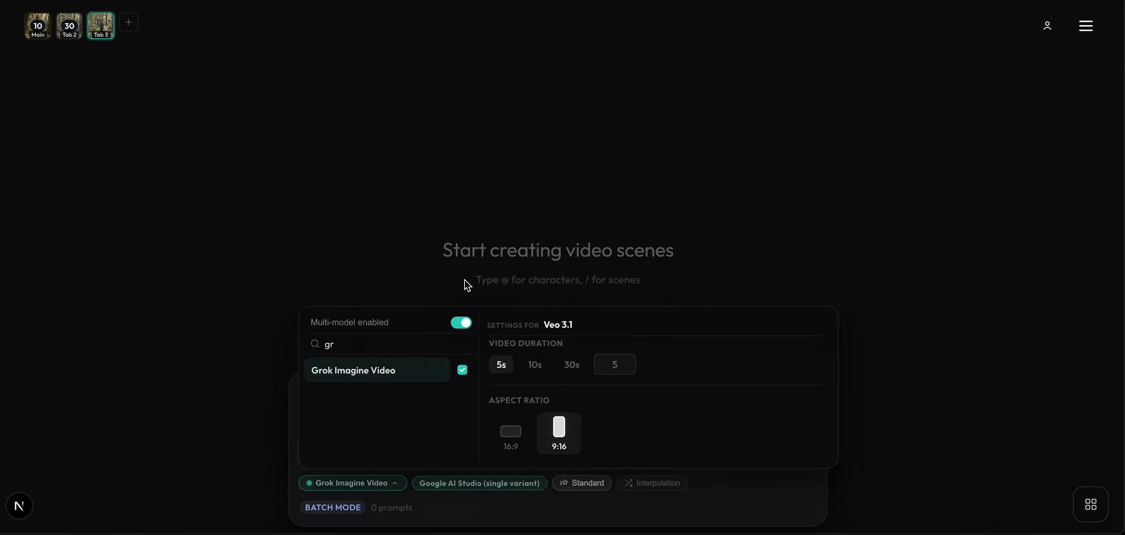